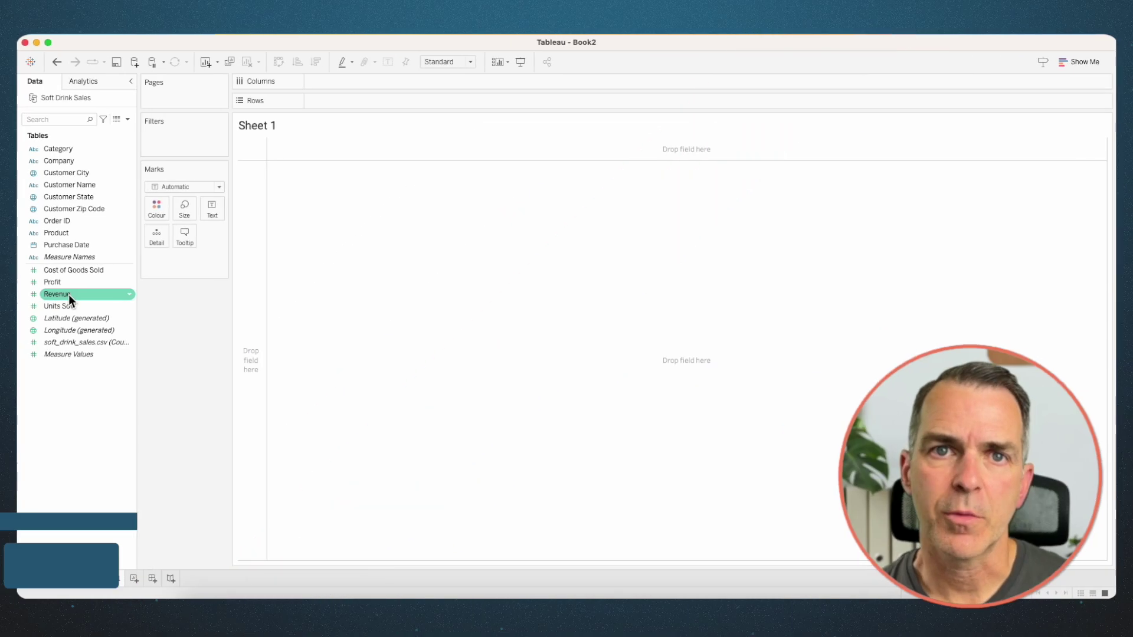
Step: Build a line chart of Revenue in rows by continuous MONTH(Purchase Date) in columns on Sheet 1
click(22, 245)
drag(62, 243, 385, 84)
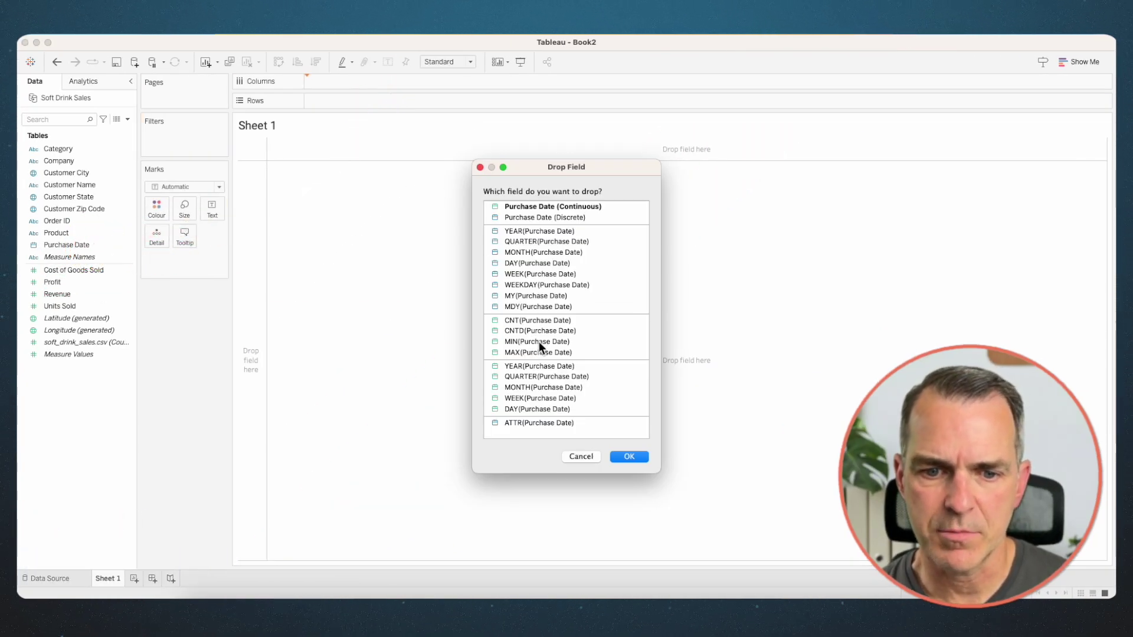
click(530, 386)
click(625, 456)
mouse_move(58, 293)
mouse_down()
mouse_move(94, 295)
mouse_move(319, 98)
mouse_move(349, 100)
mouse_up()
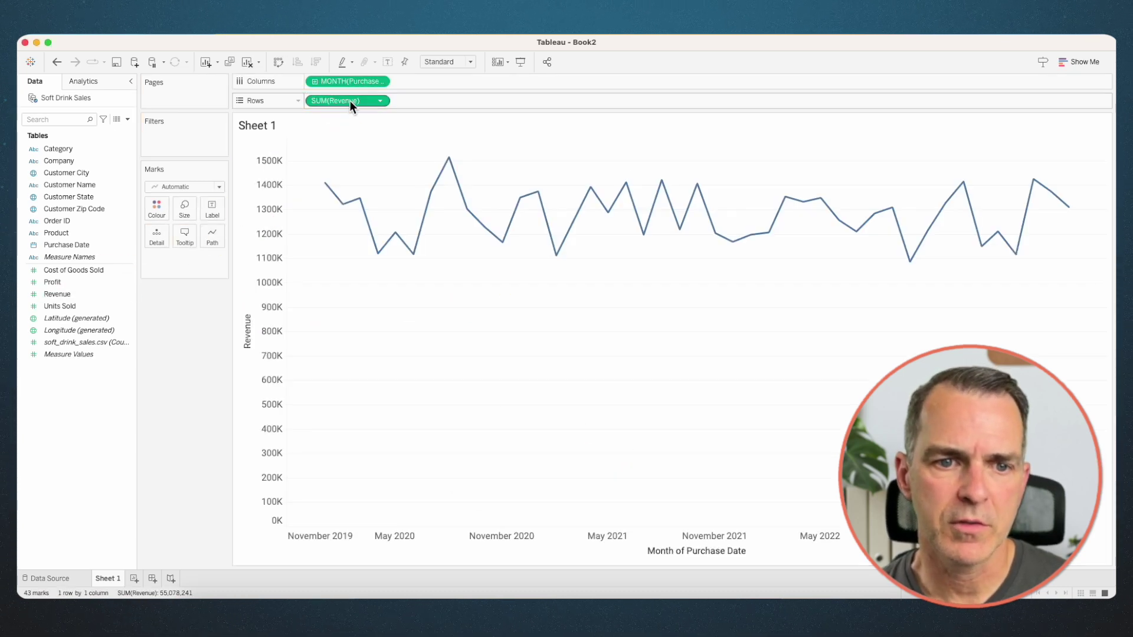
Step: Try the dashed pattern on the Revenue line and settle on the dotted line pattern
click(214, 239)
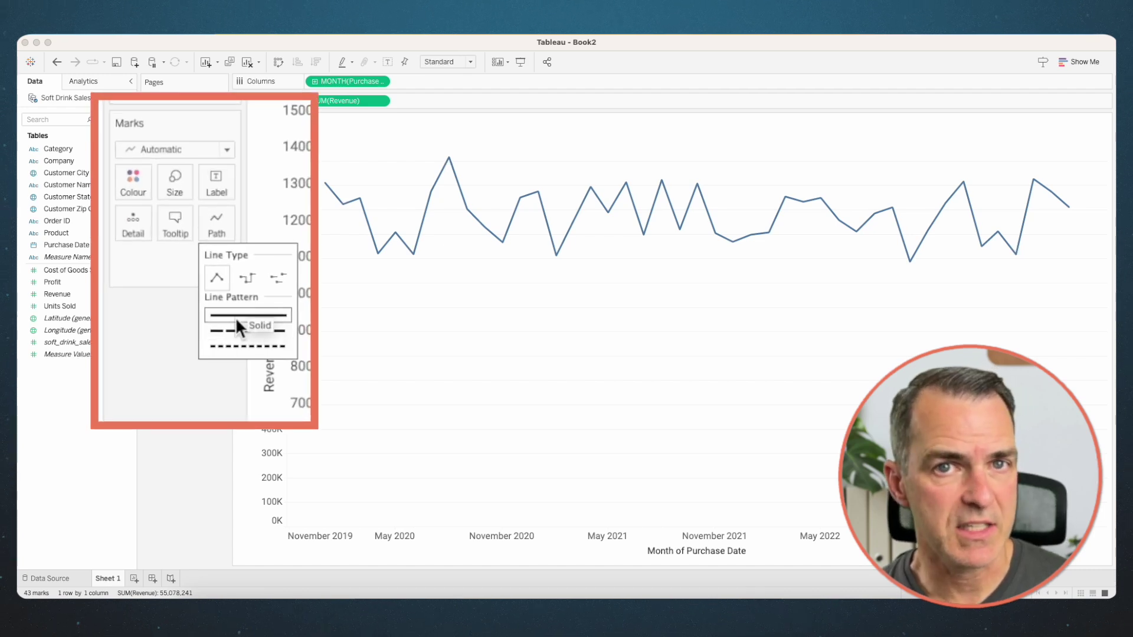
click(233, 330)
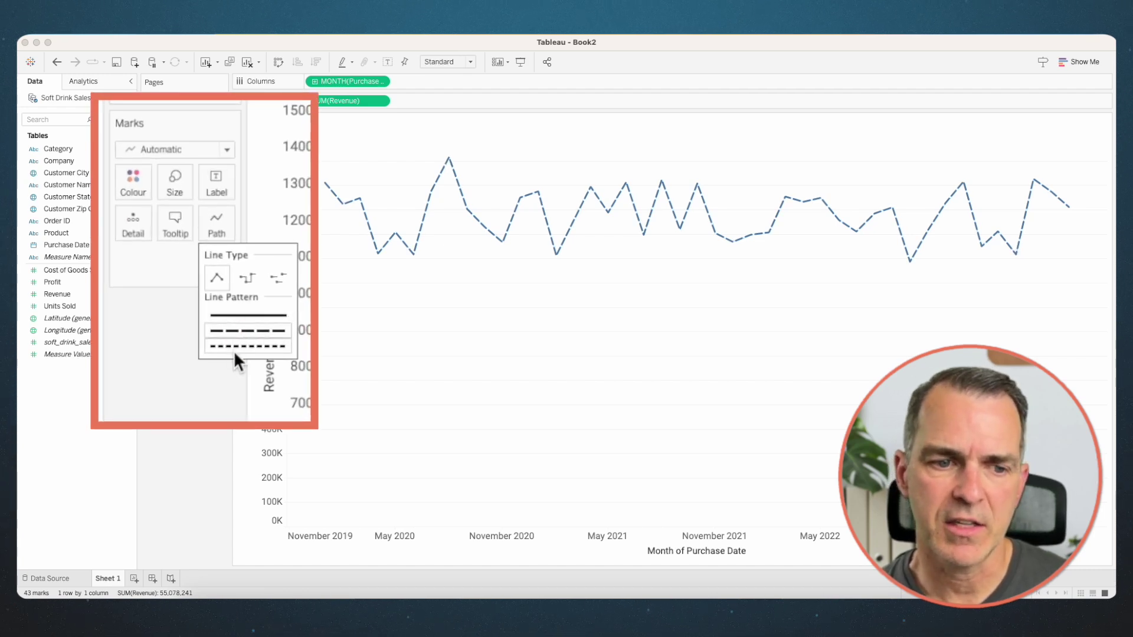
click(235, 347)
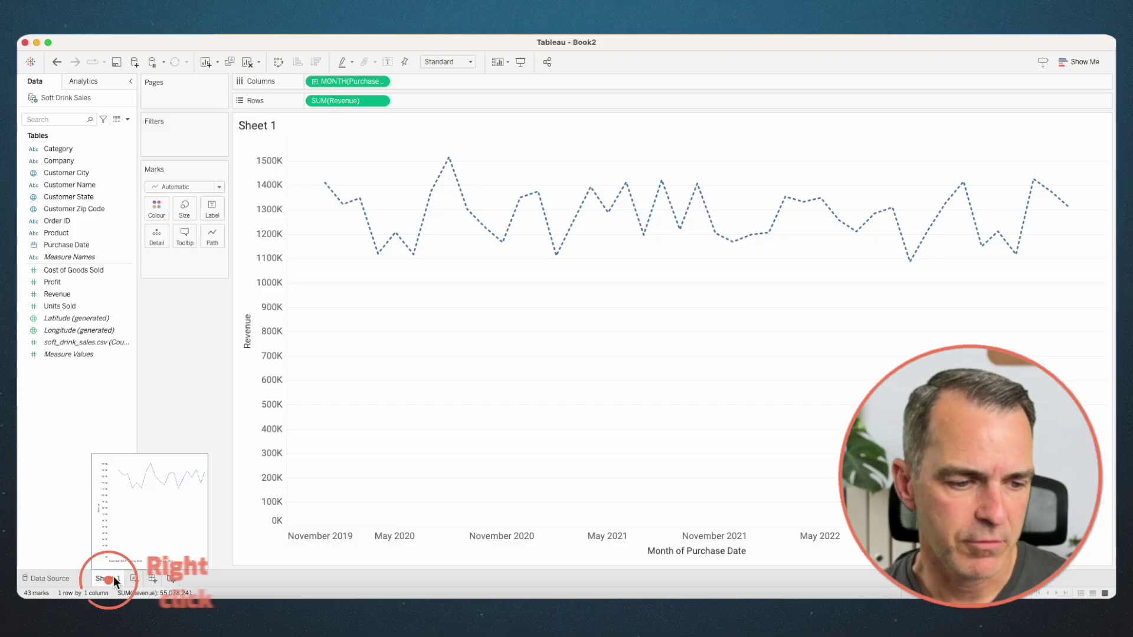
Step: Duplicate Sheet 1 and add Profit and Units Sold to the duplicate's rows after Revenue
right_click(113, 576)
click(146, 473)
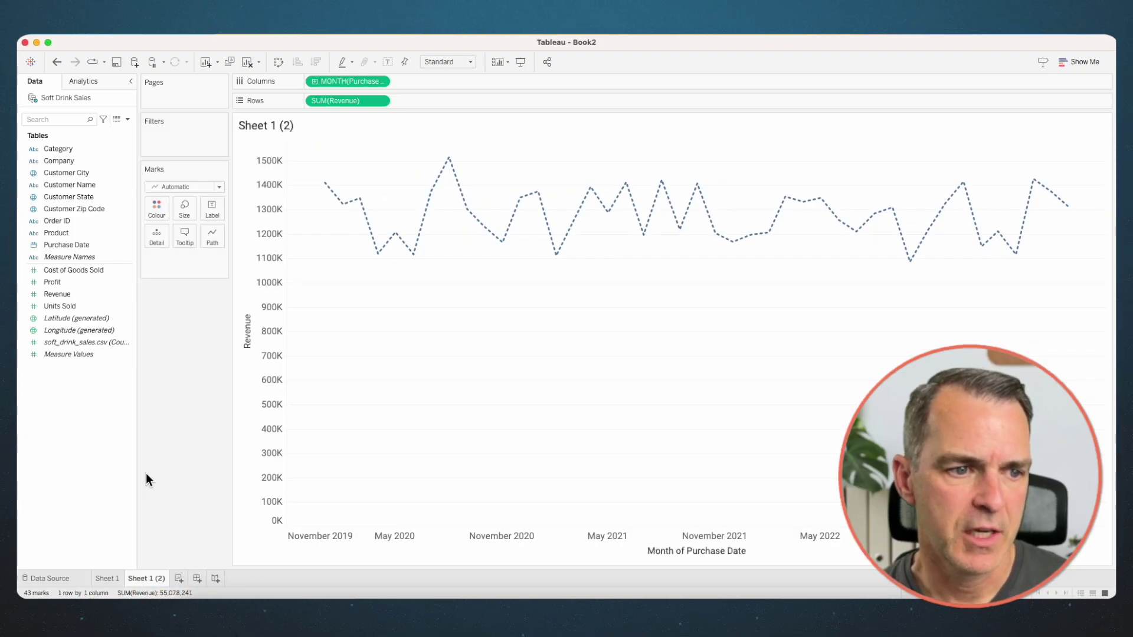
click(86, 284)
drag(87, 288, 430, 96)
click(71, 305)
drag(70, 306, 537, 102)
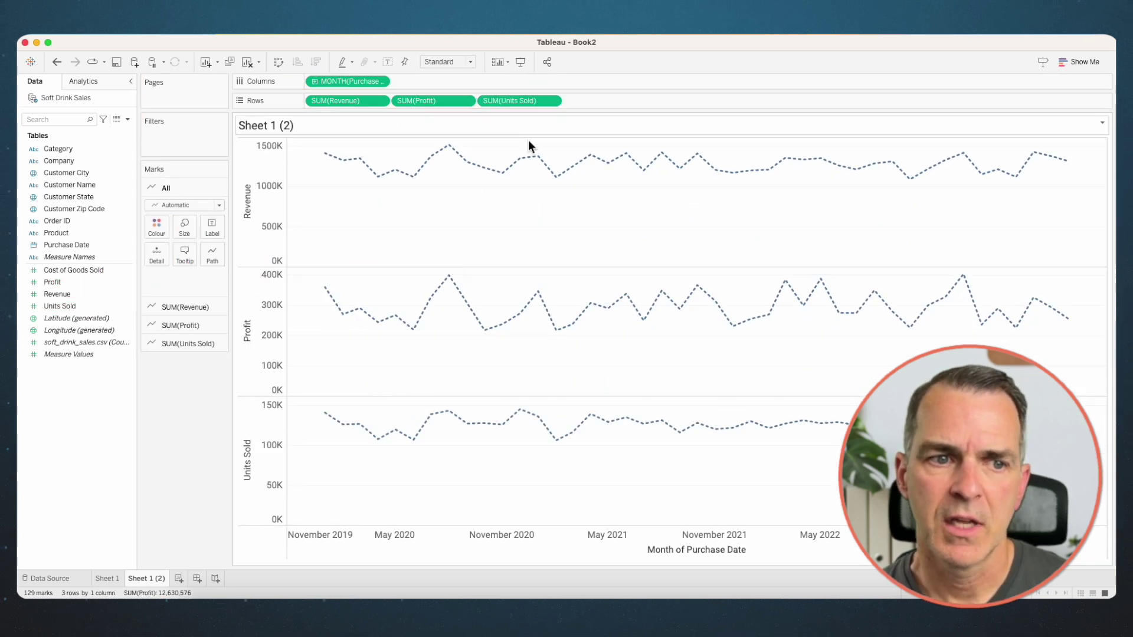
Step: Set the SUM(Revenue) line's pattern to solid and the SUM(Profit) line's pattern to dashed
click(182, 301)
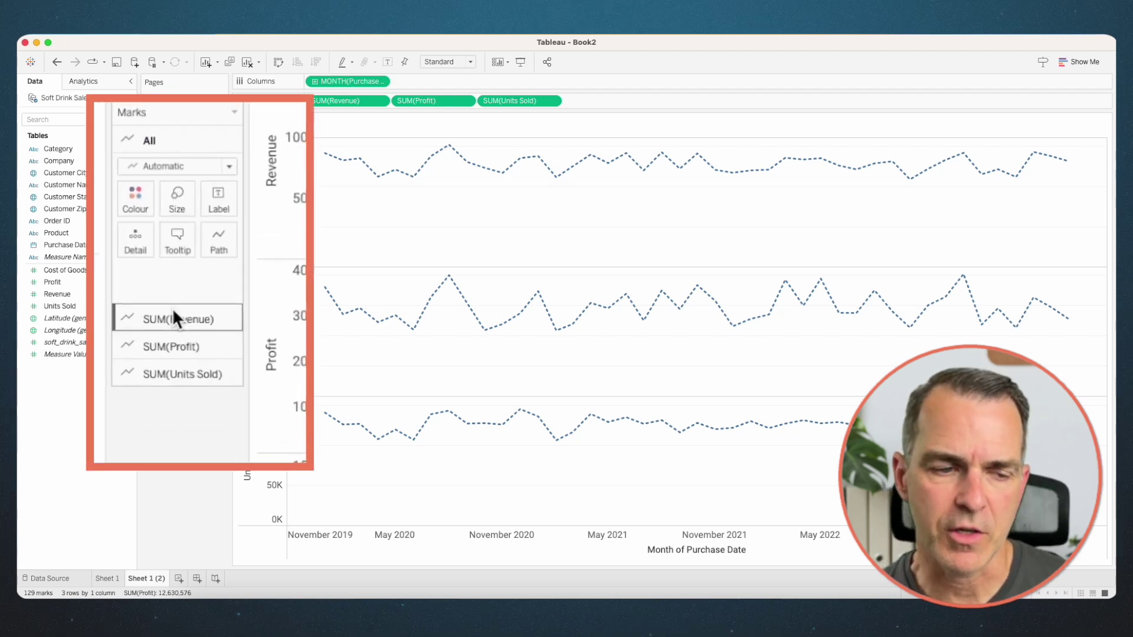
click(173, 313)
click(216, 271)
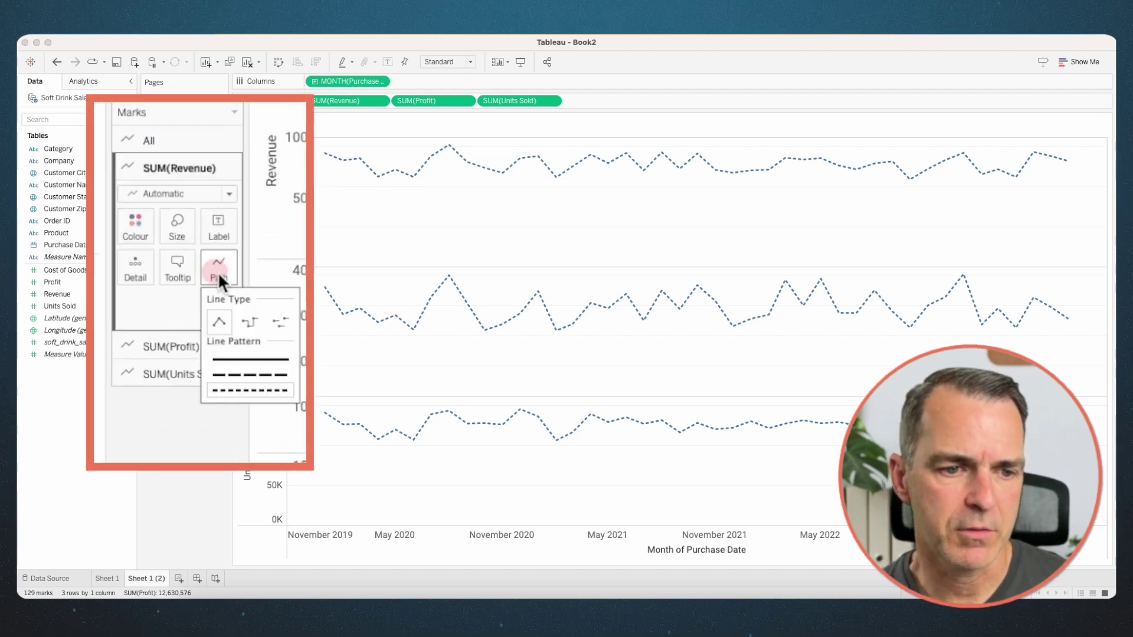
click(244, 359)
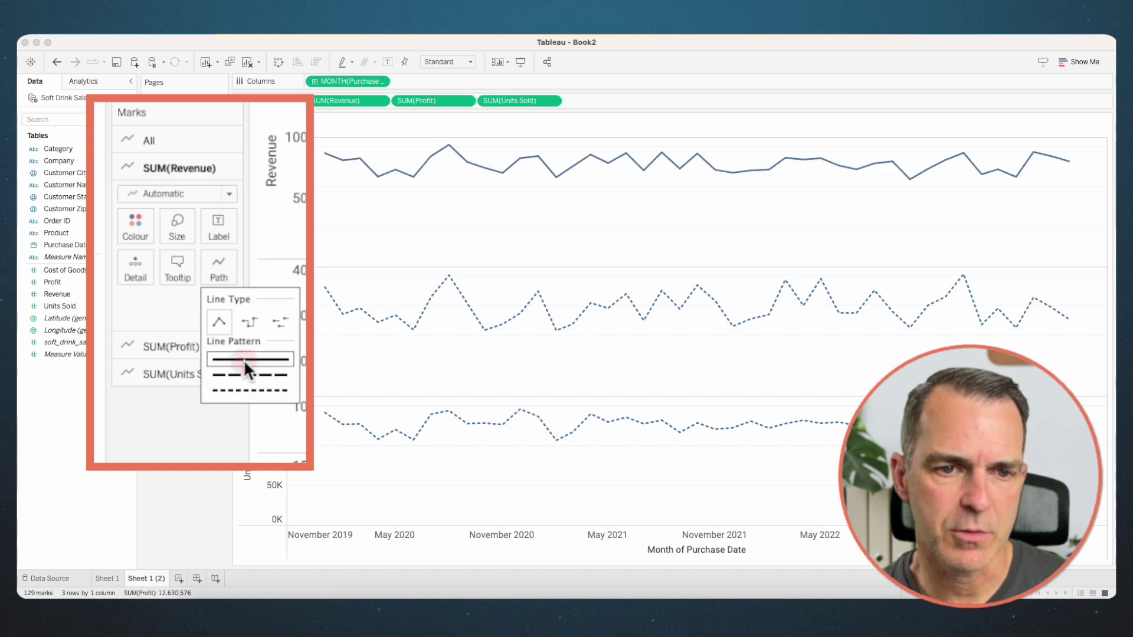
click(161, 347)
click(217, 295)
click(262, 402)
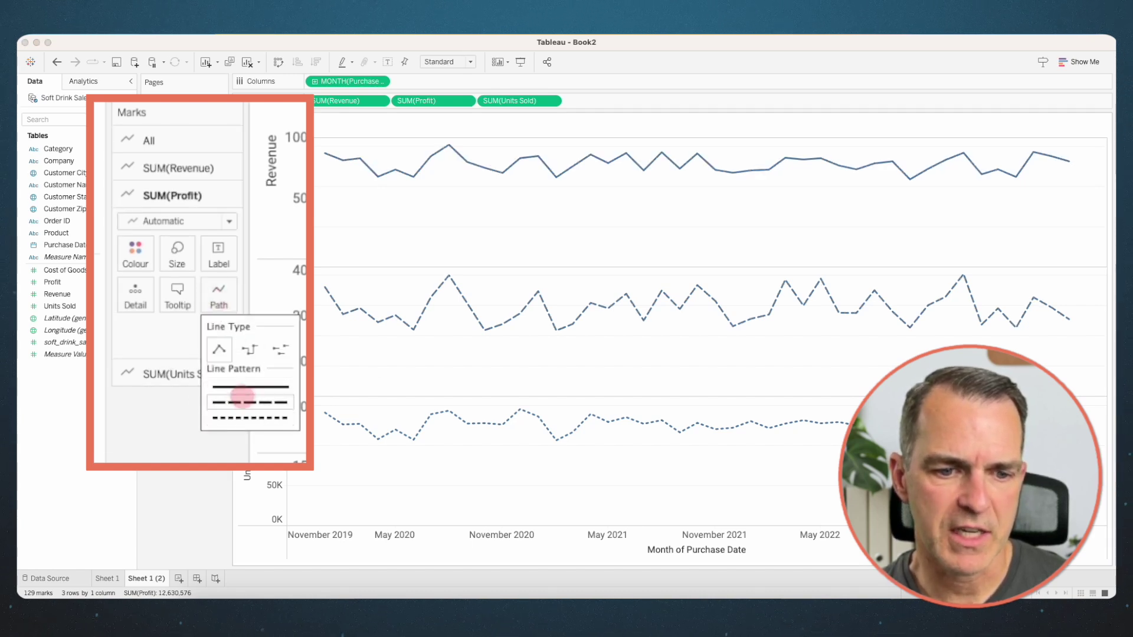
click(381, 374)
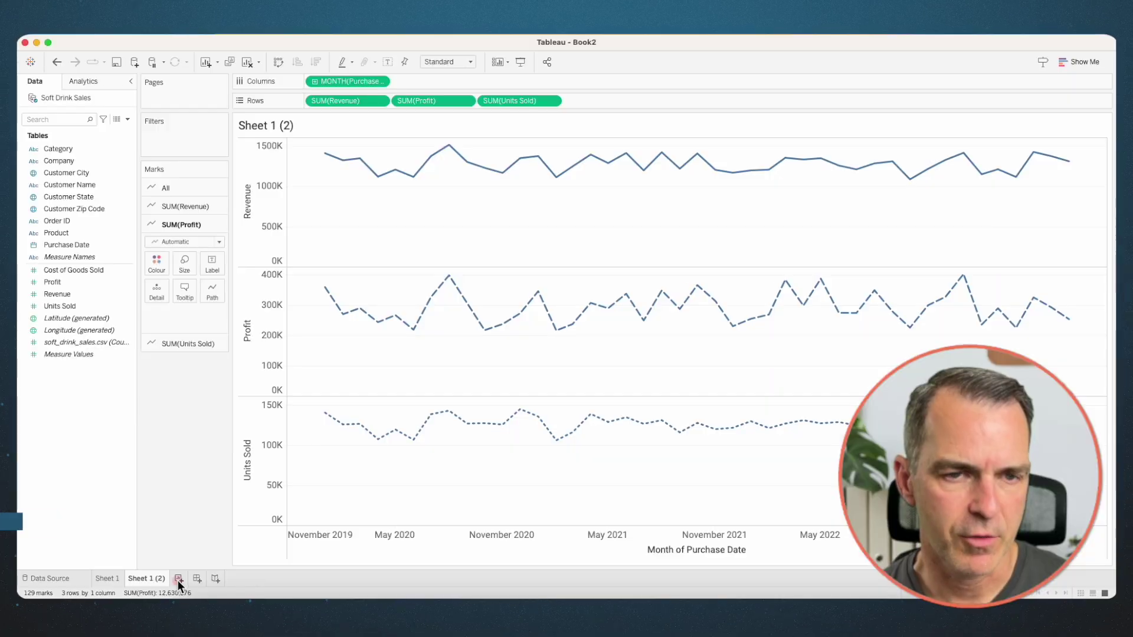
Step: Create a new worksheet and plot Revenue in rows against continuous MONTH(Purchase Date) in columns
click(177, 580)
click(132, 272)
drag(83, 242, 413, 80)
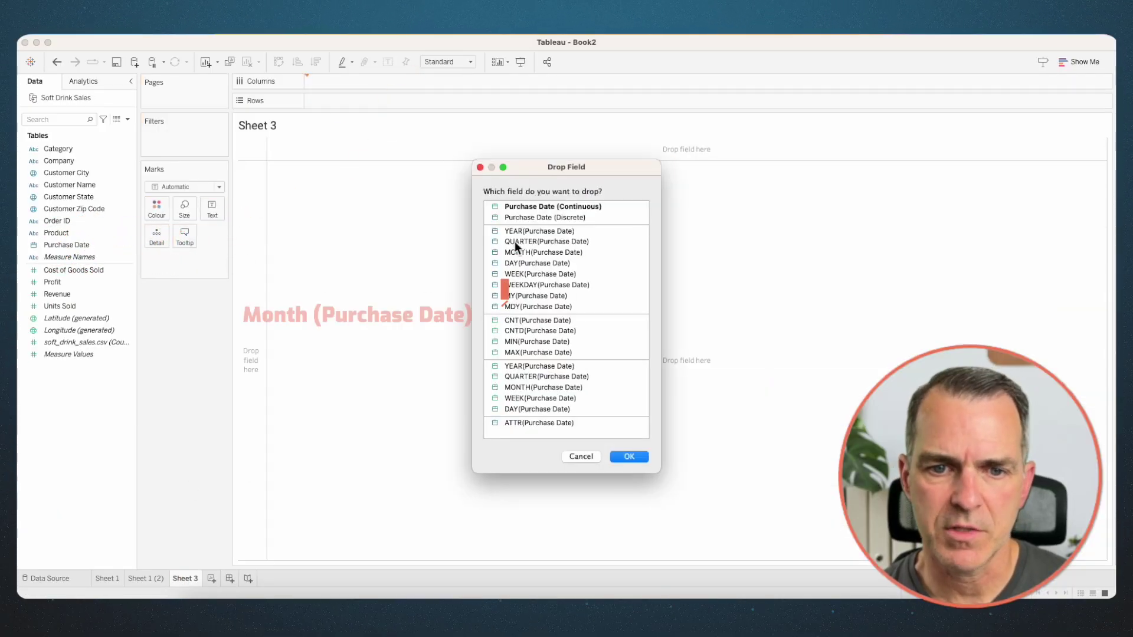
click(530, 386)
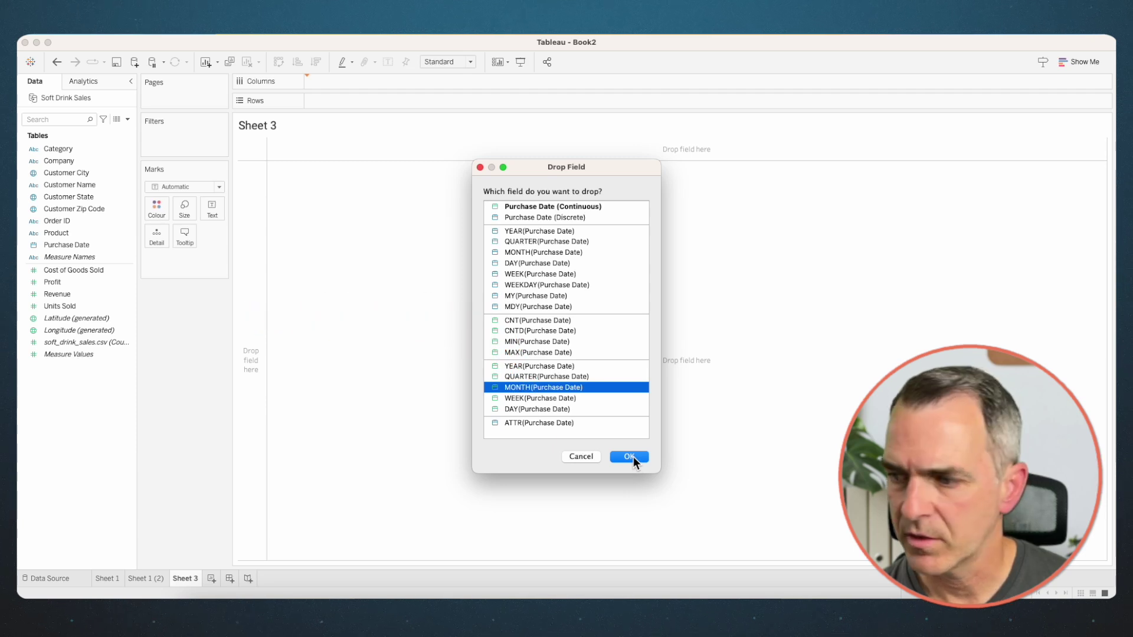
click(630, 456)
drag(59, 294, 346, 99)
Step: Change the mark type to Area and add a second Revenue field to the rows
click(188, 186)
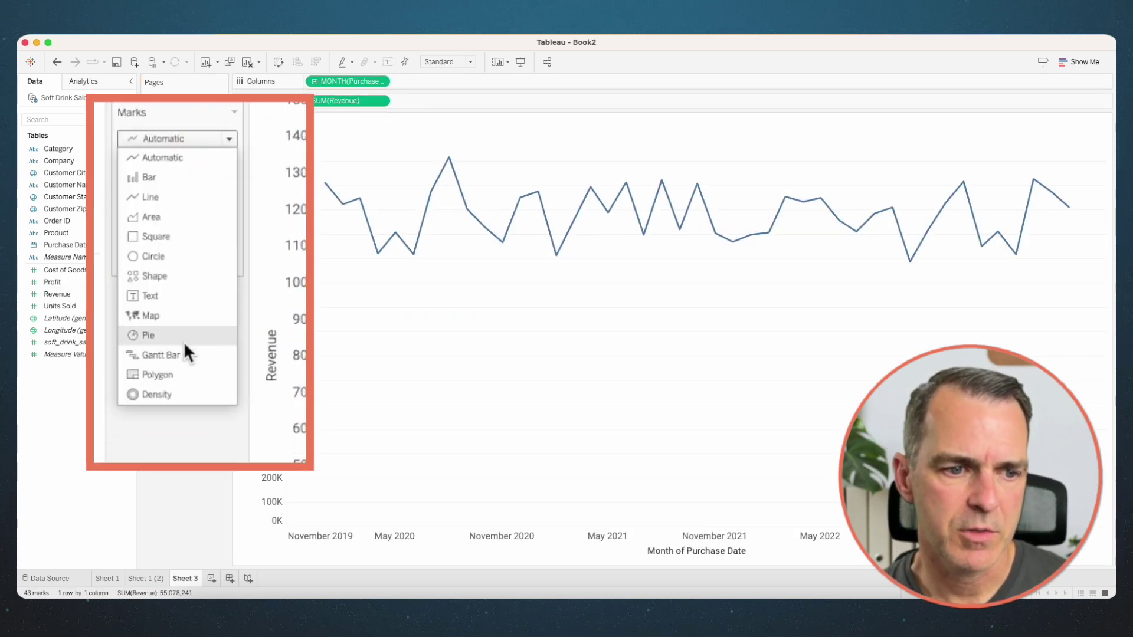
click(180, 216)
drag(91, 295, 426, 102)
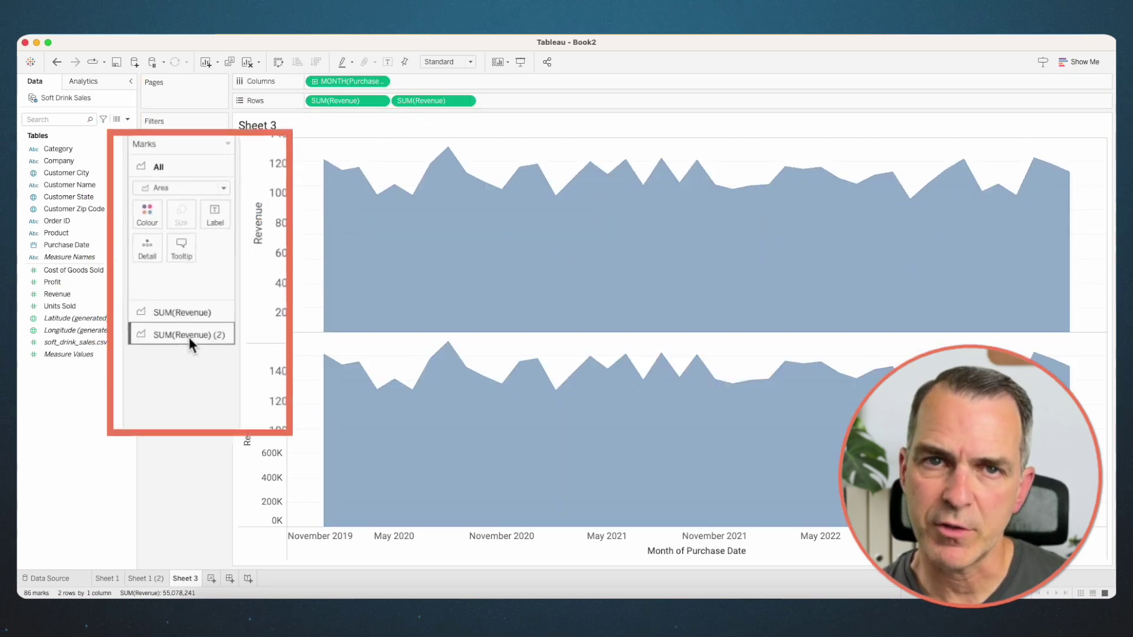
Step: Change the second Revenue measure's marks to Line with a dashed line pattern
click(186, 348)
click(158, 220)
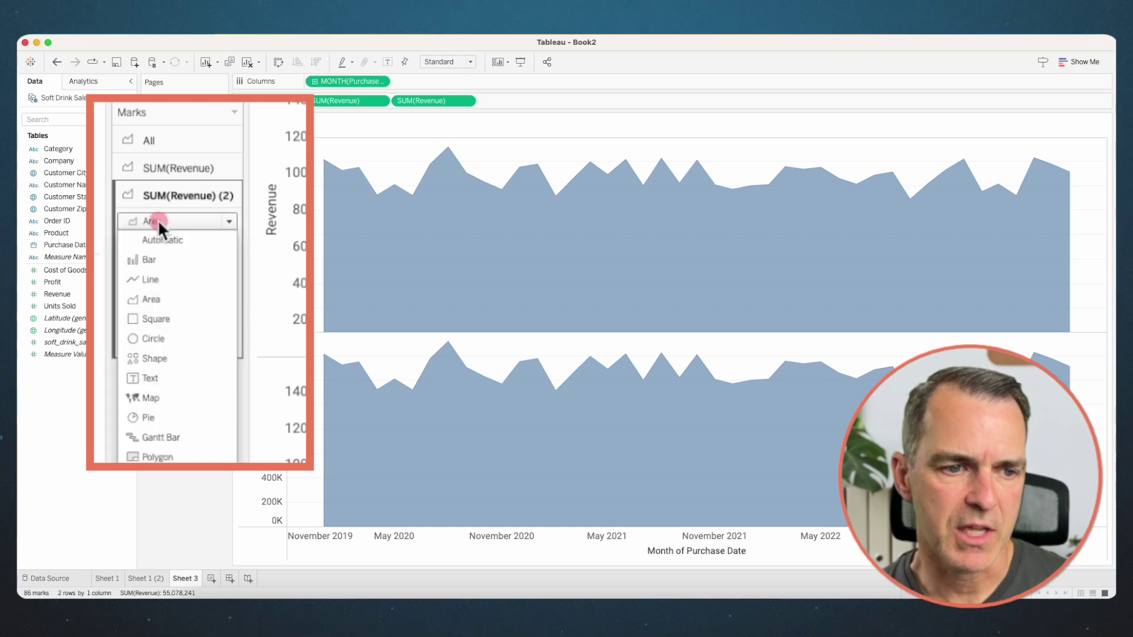
click(154, 279)
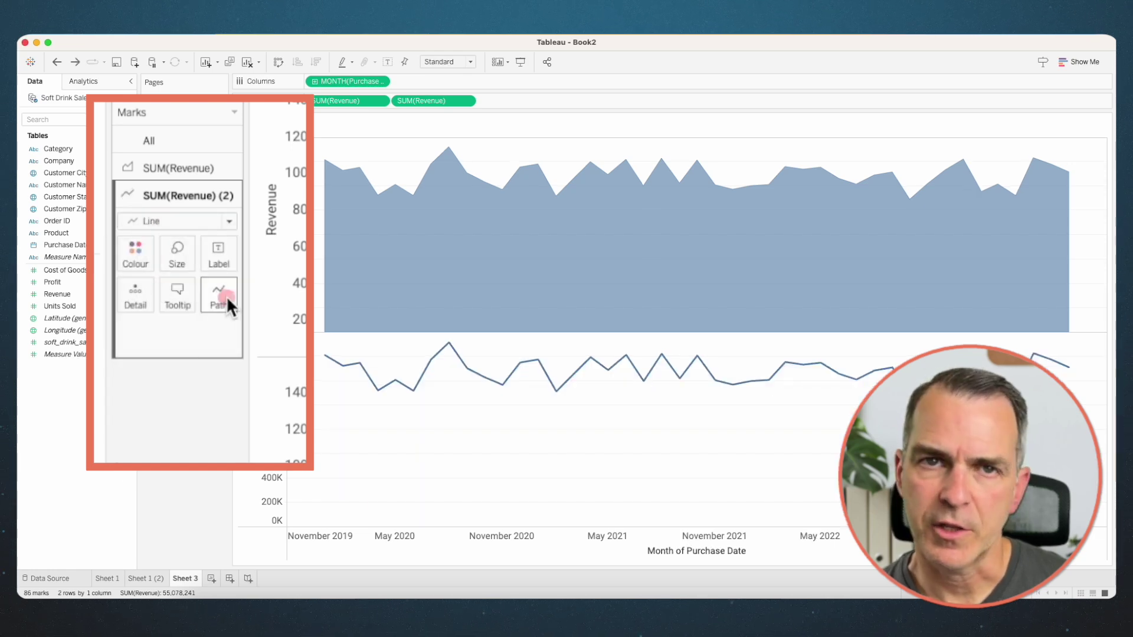
click(226, 297)
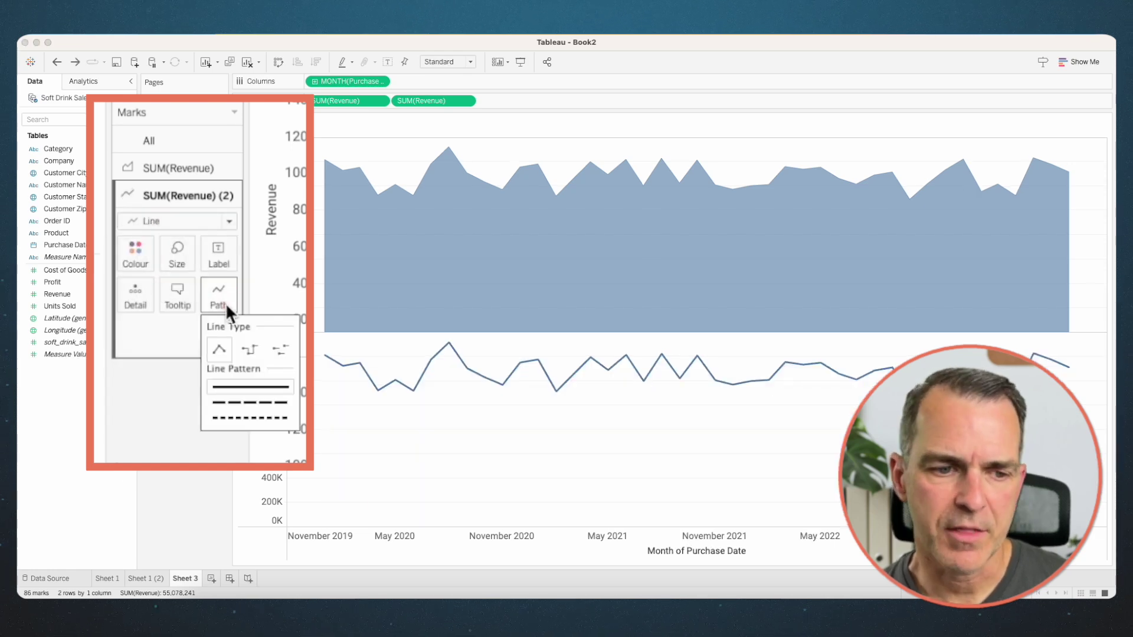
click(249, 403)
click(265, 370)
Step: Combine the two Revenue charts into a dual axis and synchronise their axes
right_click(267, 374)
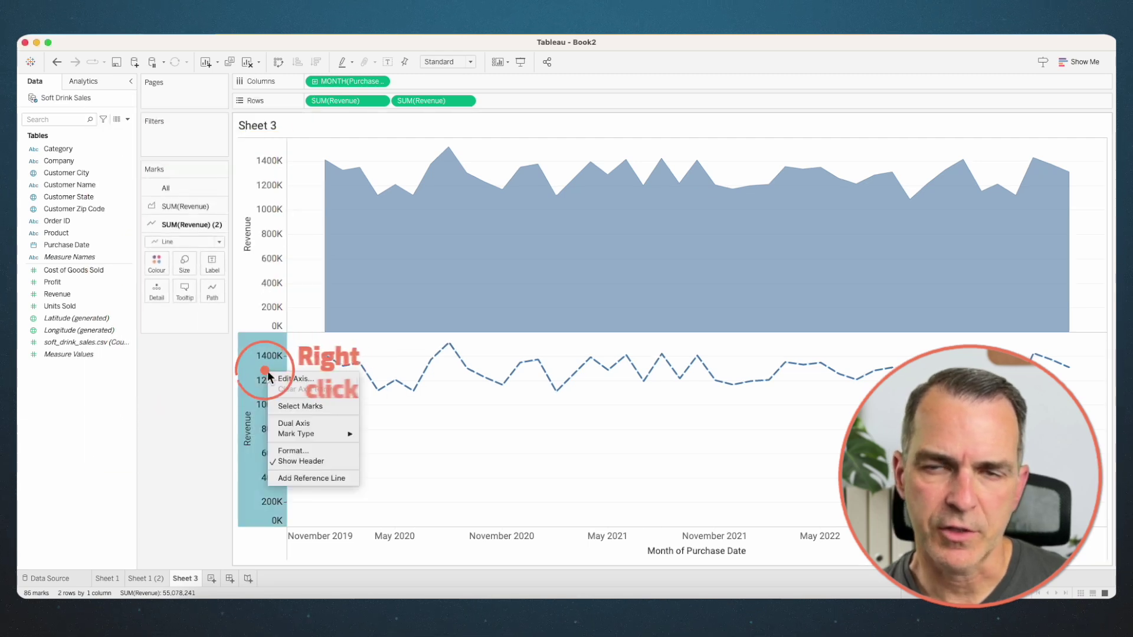
click(291, 423)
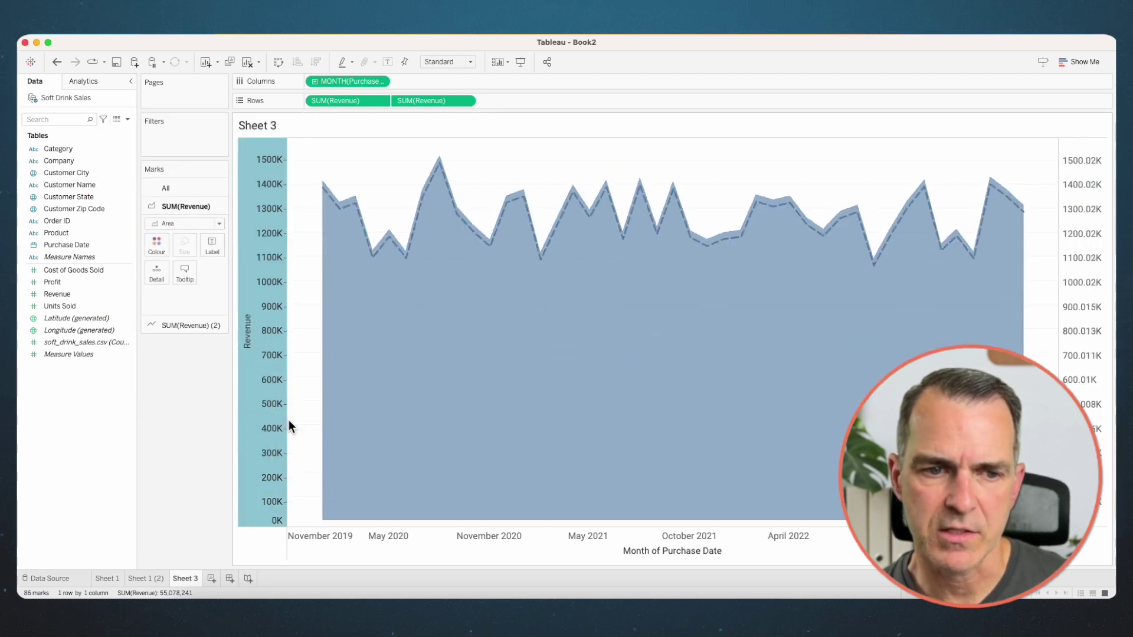
right_click(253, 333)
click(281, 388)
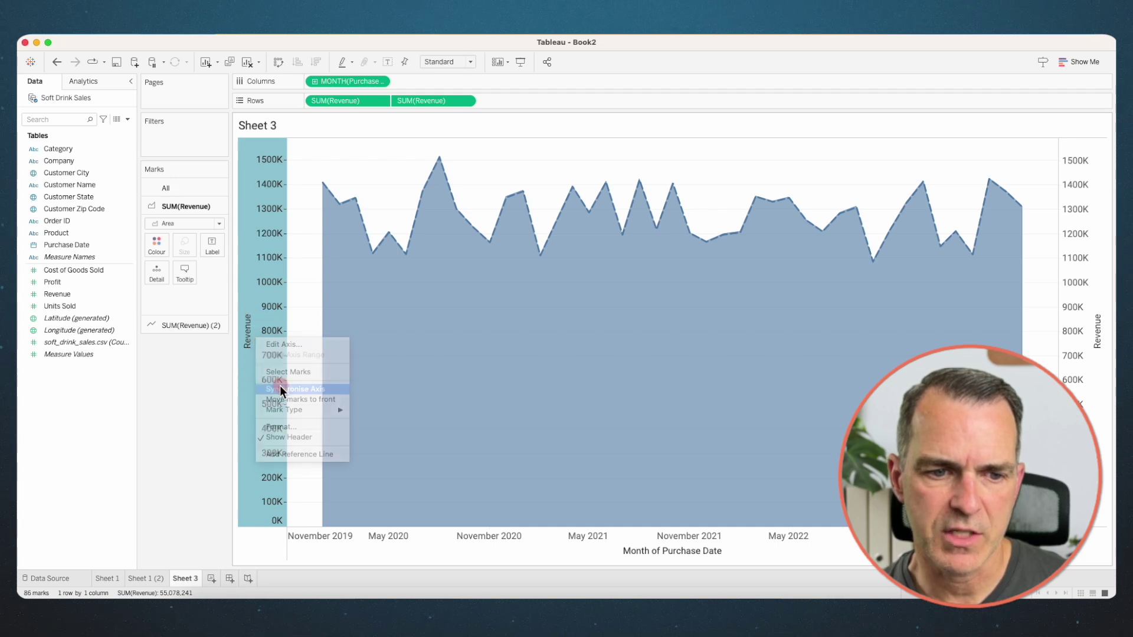
Step: Lower the opacity of the first Revenue measure's area to 23%
click(178, 208)
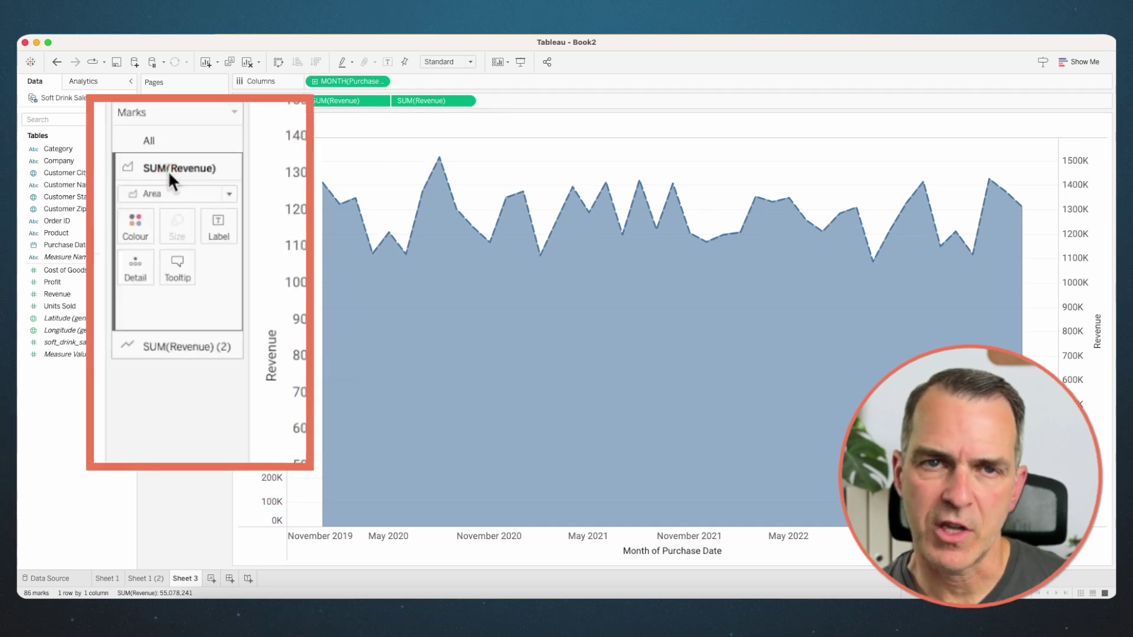
click(142, 224)
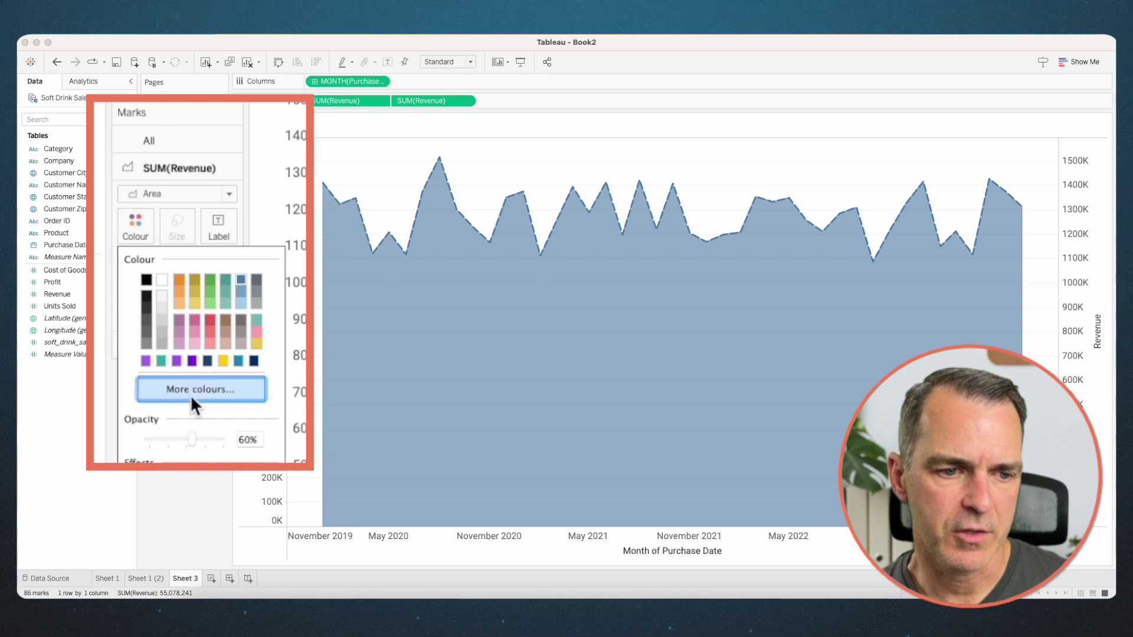
drag(193, 440, 165, 438)
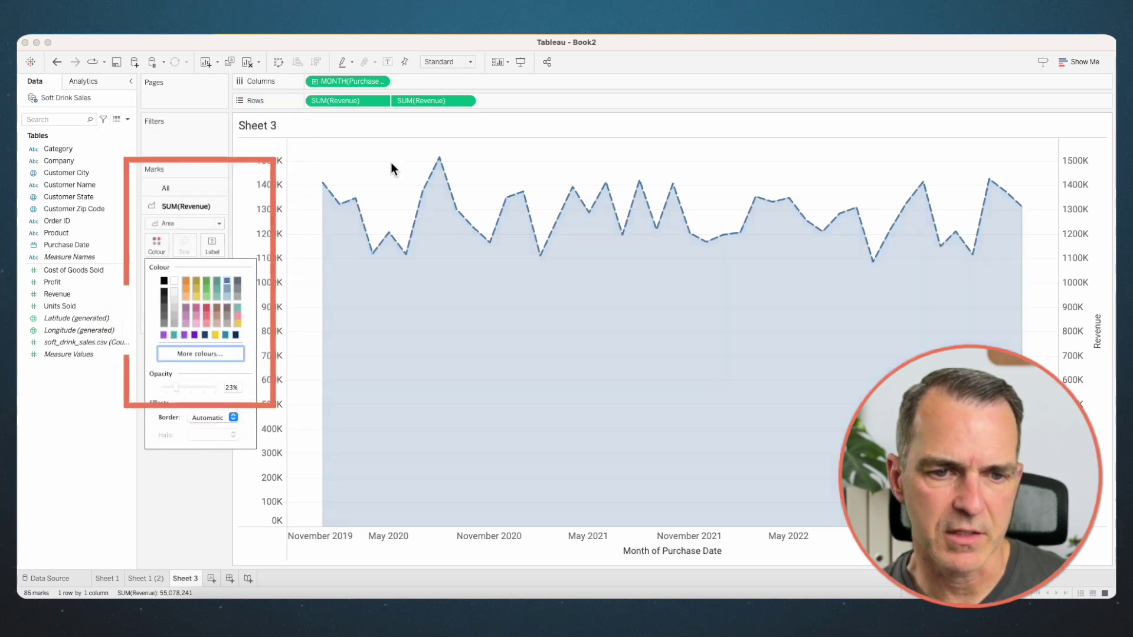
click(380, 165)
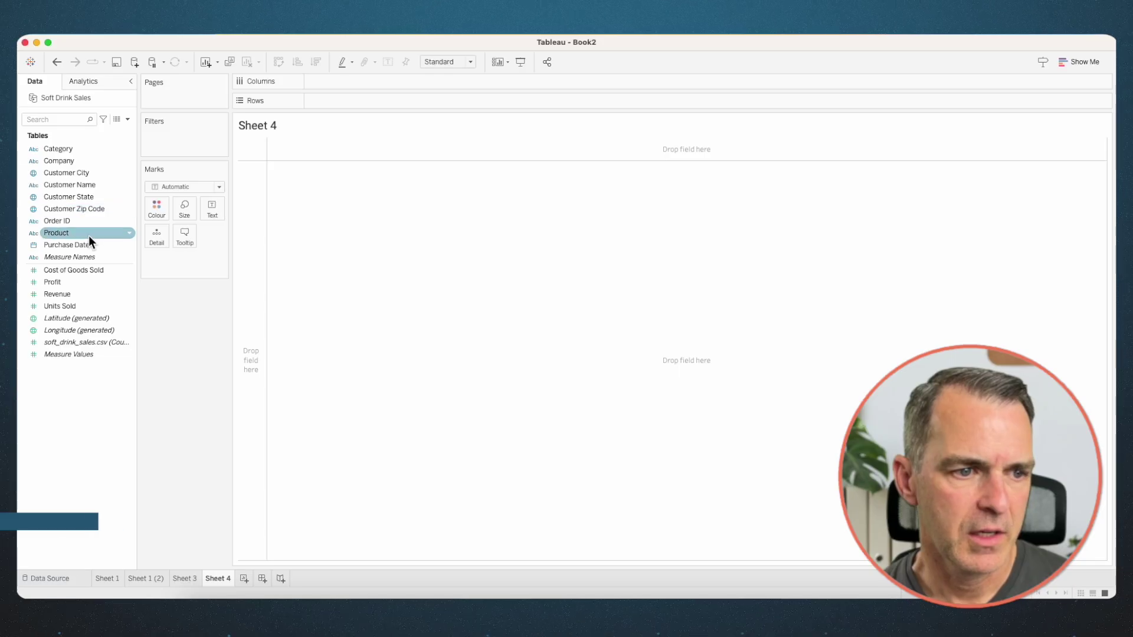
Step: On Sheet 4, plot Revenue in rows against continuous MONTH(Purchase Date) in columns
drag(77, 243, 409, 76)
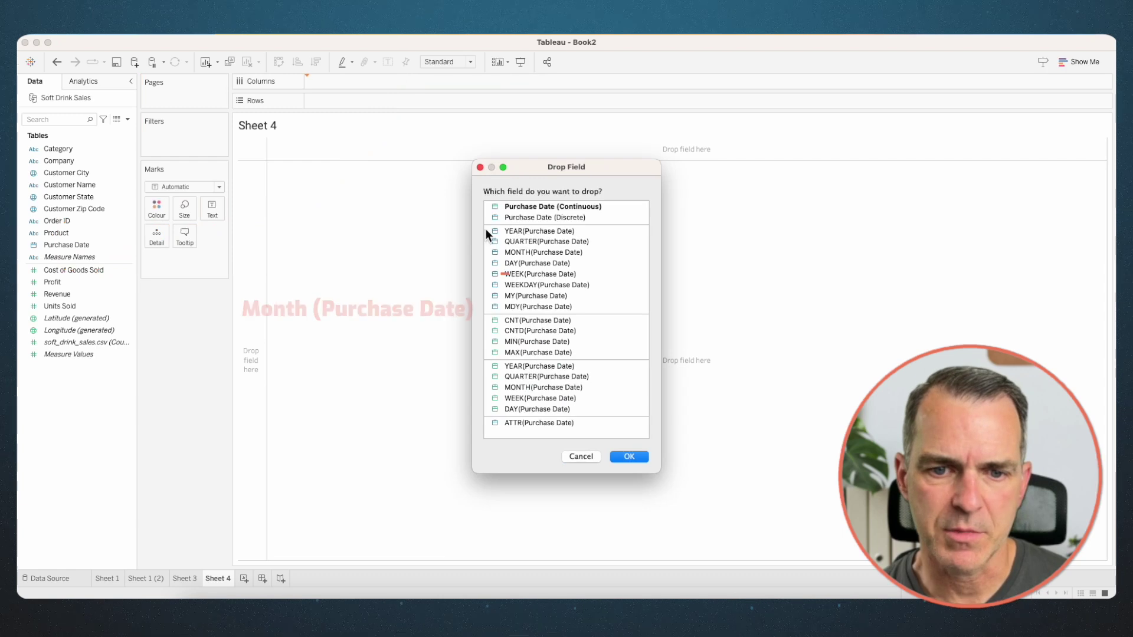
click(532, 388)
click(619, 458)
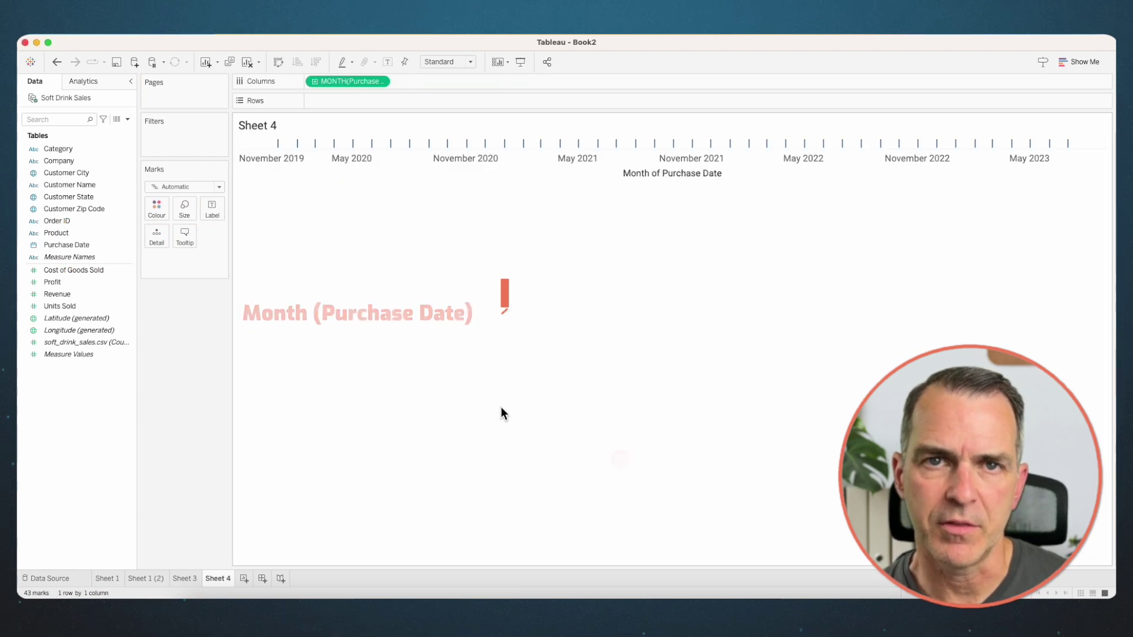
click(77, 285)
drag(79, 292, 356, 97)
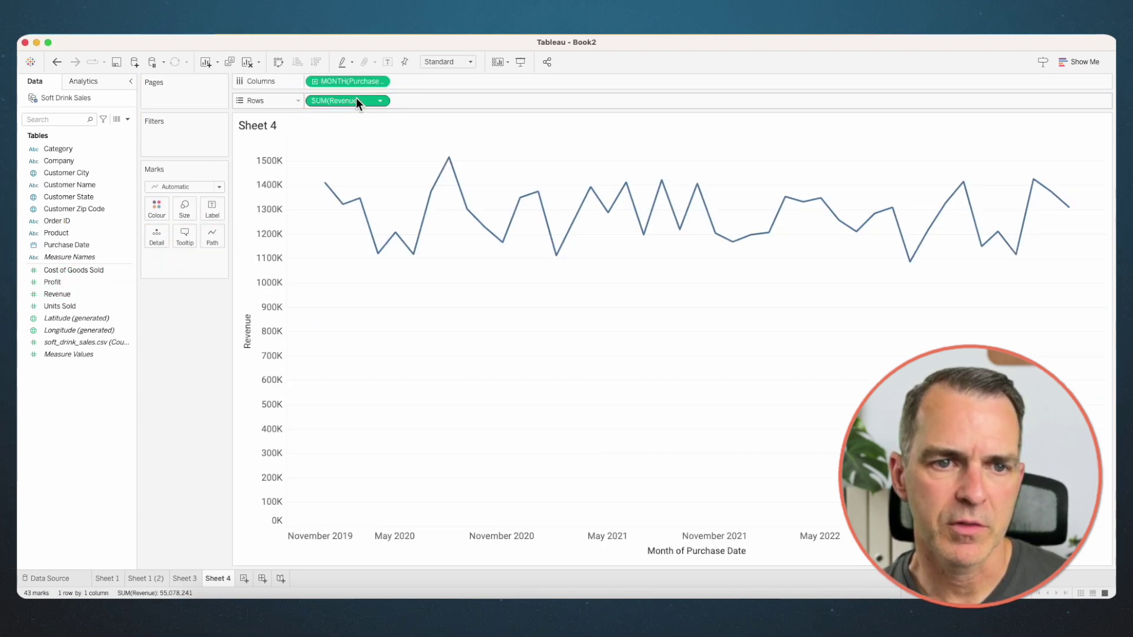
Step: Add a second Revenue field to the rows and apply the Moving Average quick table calculation to it
drag(75, 297, 466, 99)
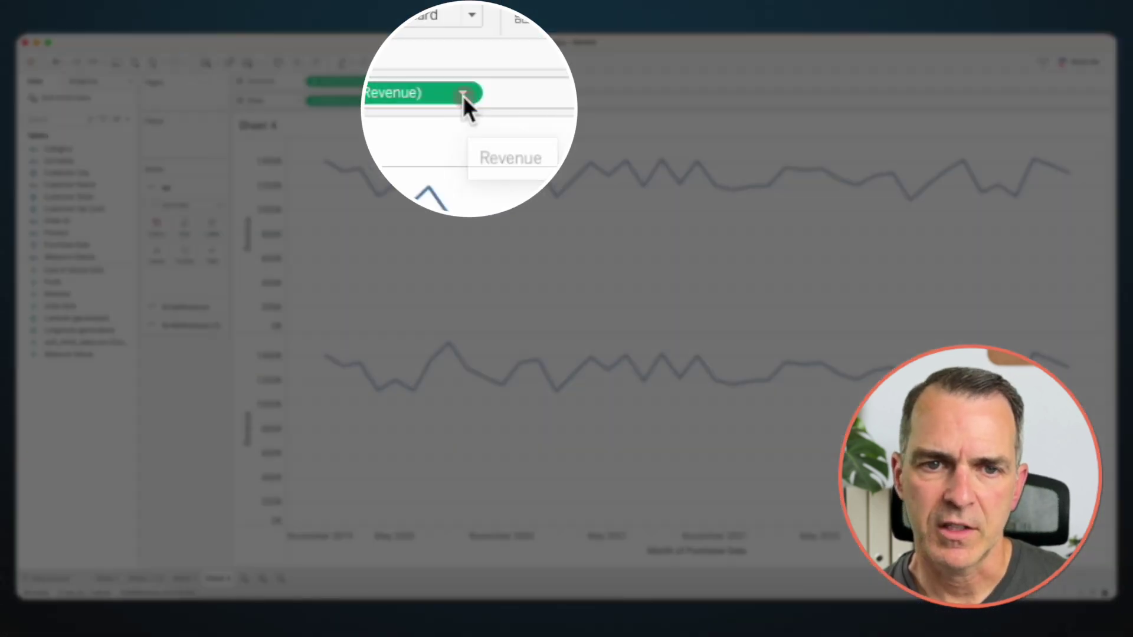
click(466, 101)
mouse_move(476, 291)
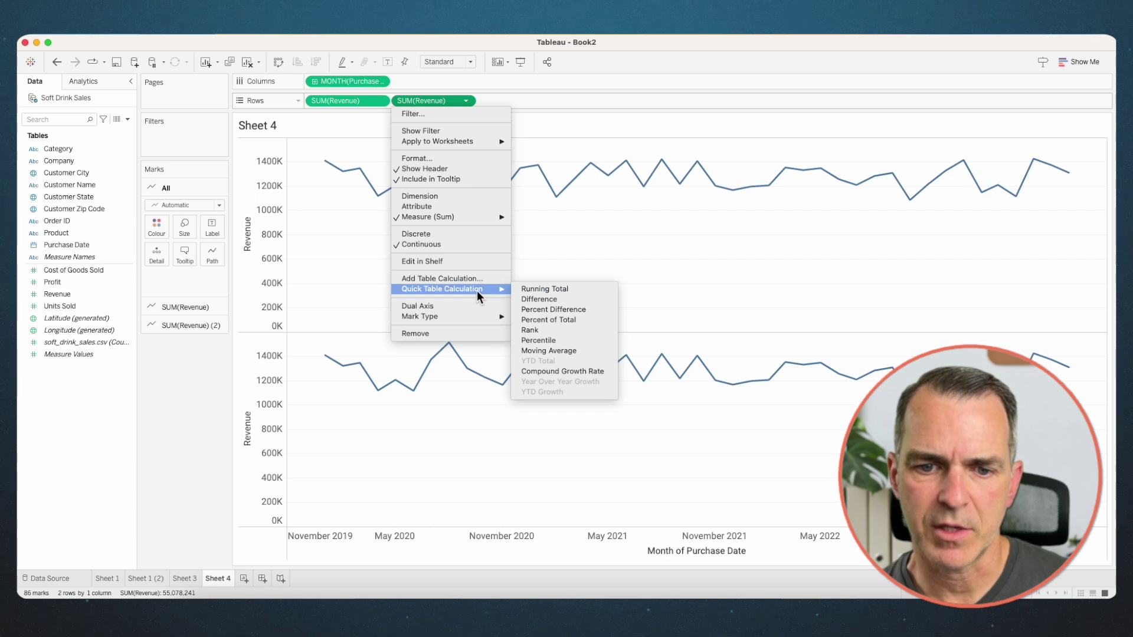
click(549, 351)
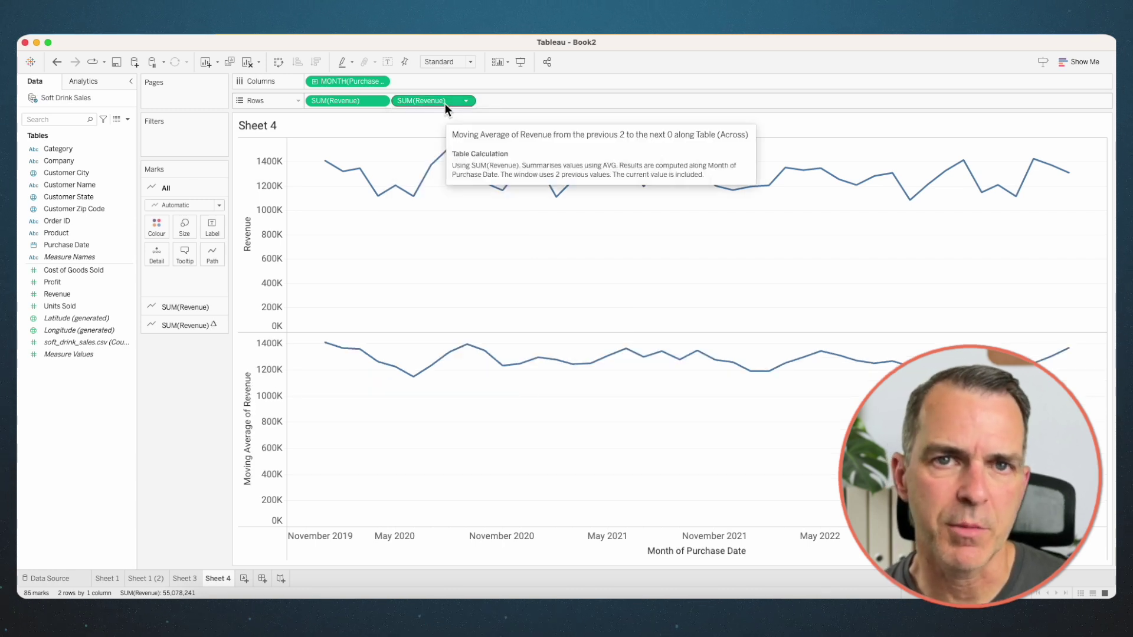
Step: Review the moving-average table calculation's averaging window settings for the second Revenue measure, leaving them as they are
right_click(436, 102)
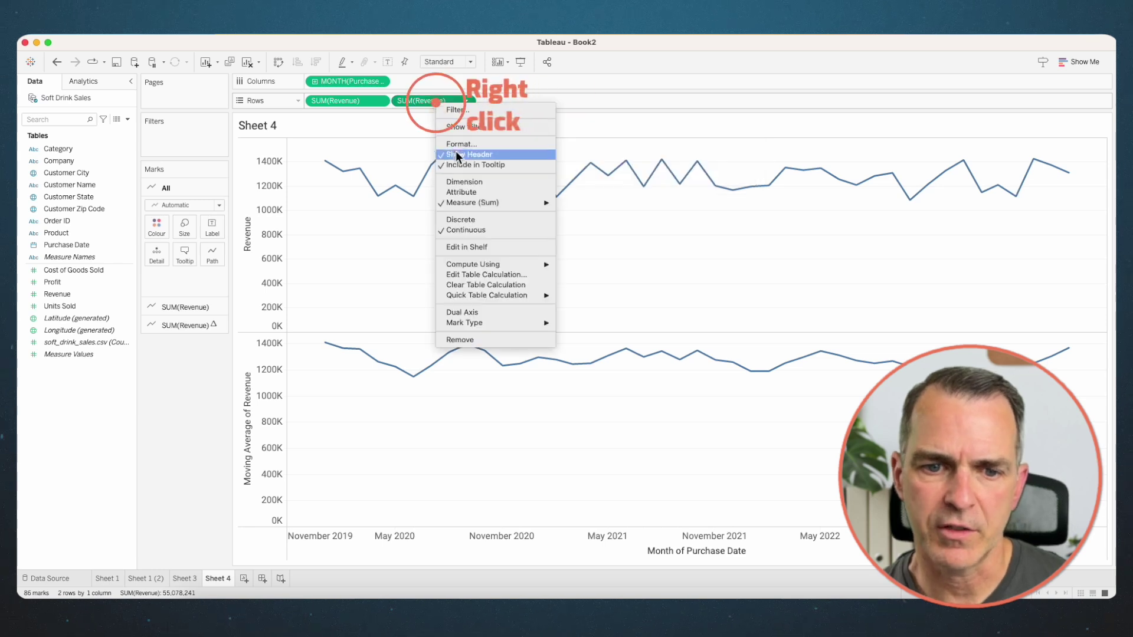
click(479, 274)
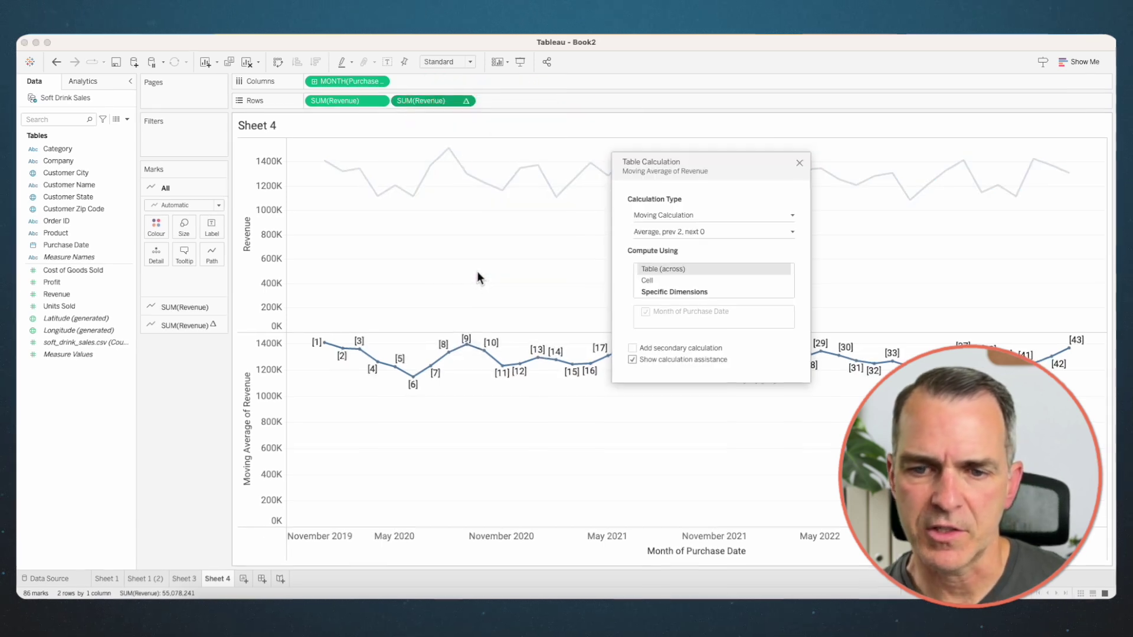
click(666, 233)
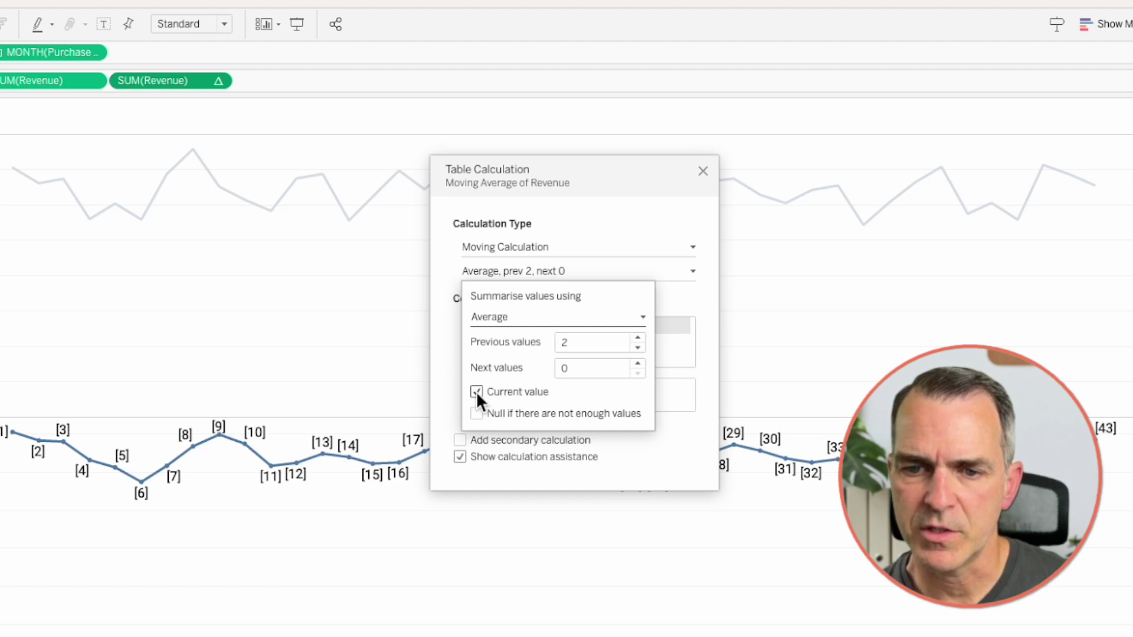
click(662, 167)
click(703, 171)
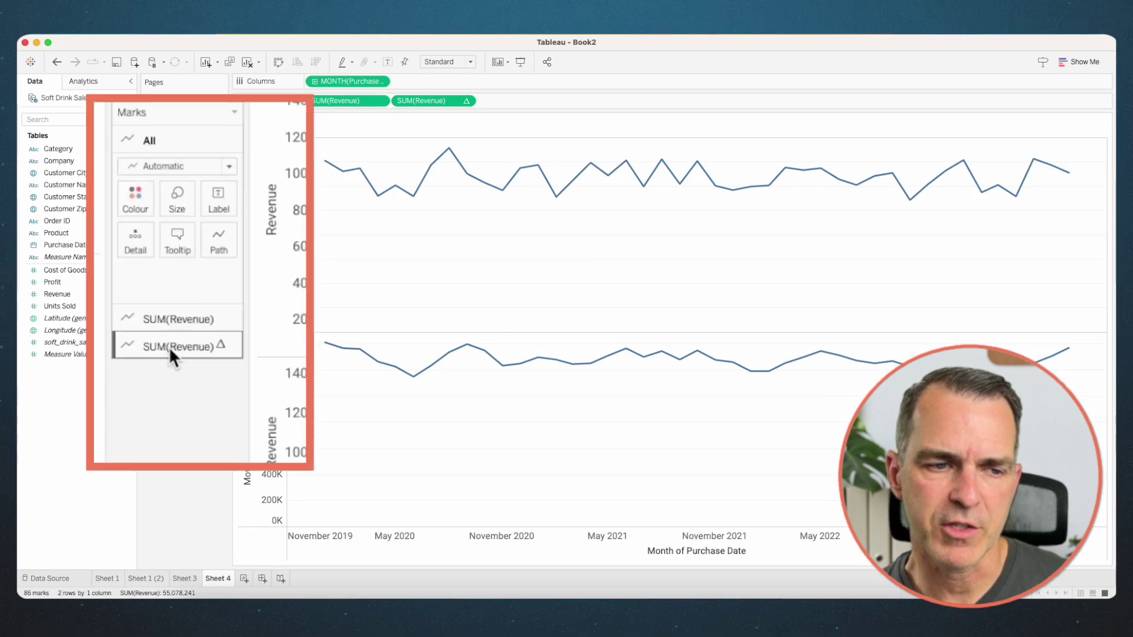
Step: Give the moving-average Revenue line a dotted line pattern
click(182, 324)
click(213, 283)
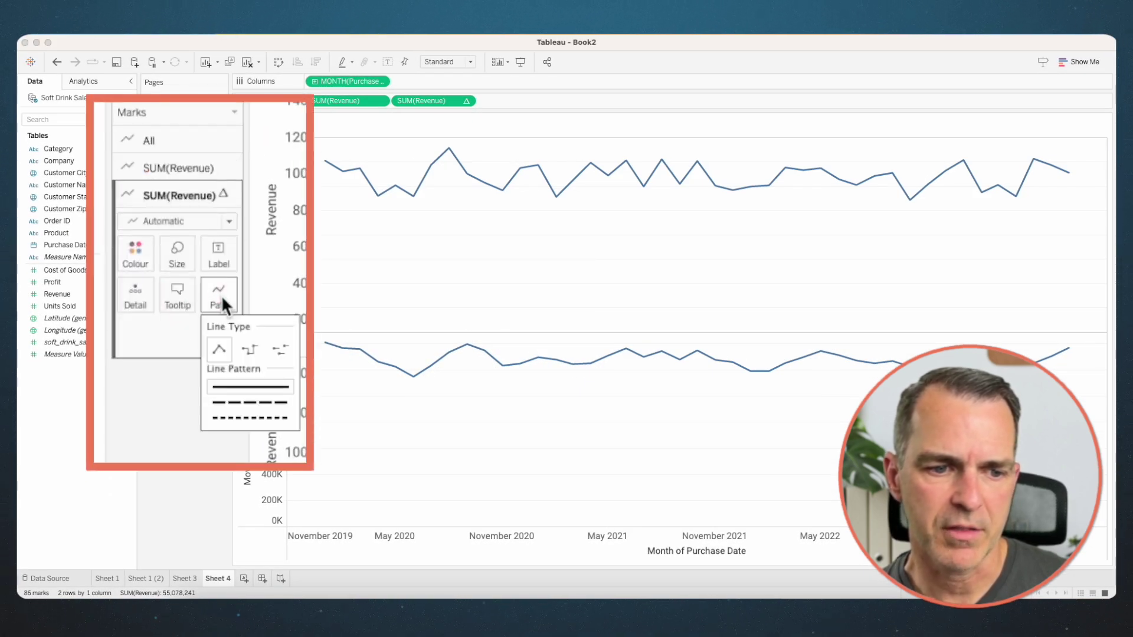
click(223, 370)
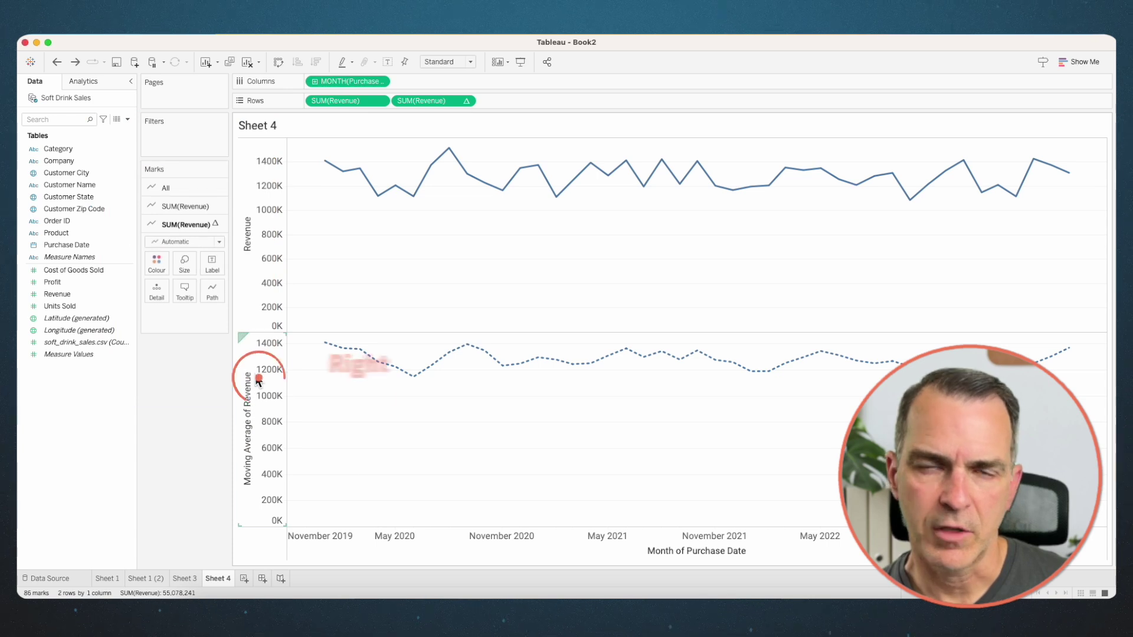
Step: Overlay the moving average and Revenue as a synchronised dual axis, with the moving-average line sent to the back
right_click(256, 375)
click(278, 425)
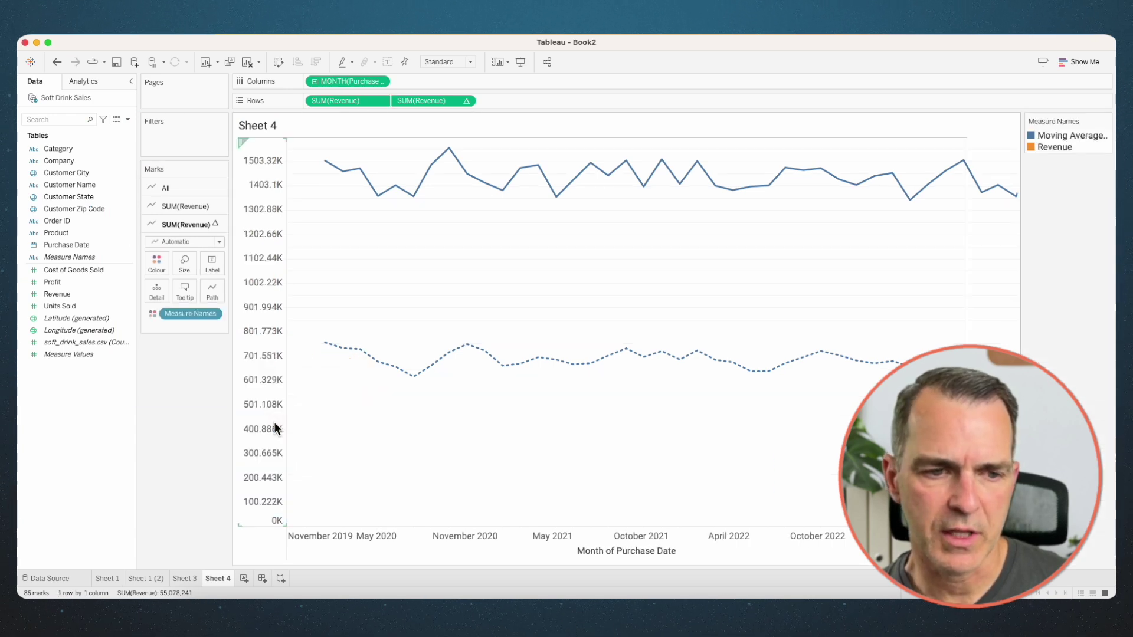
right_click(985, 275)
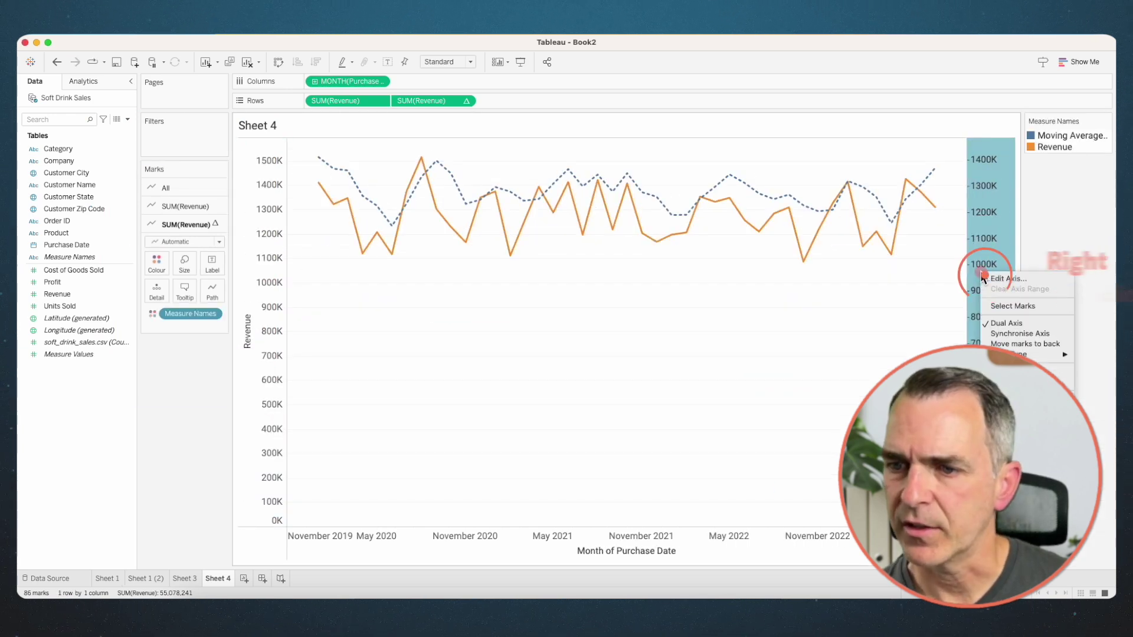
click(999, 334)
right_click(993, 307)
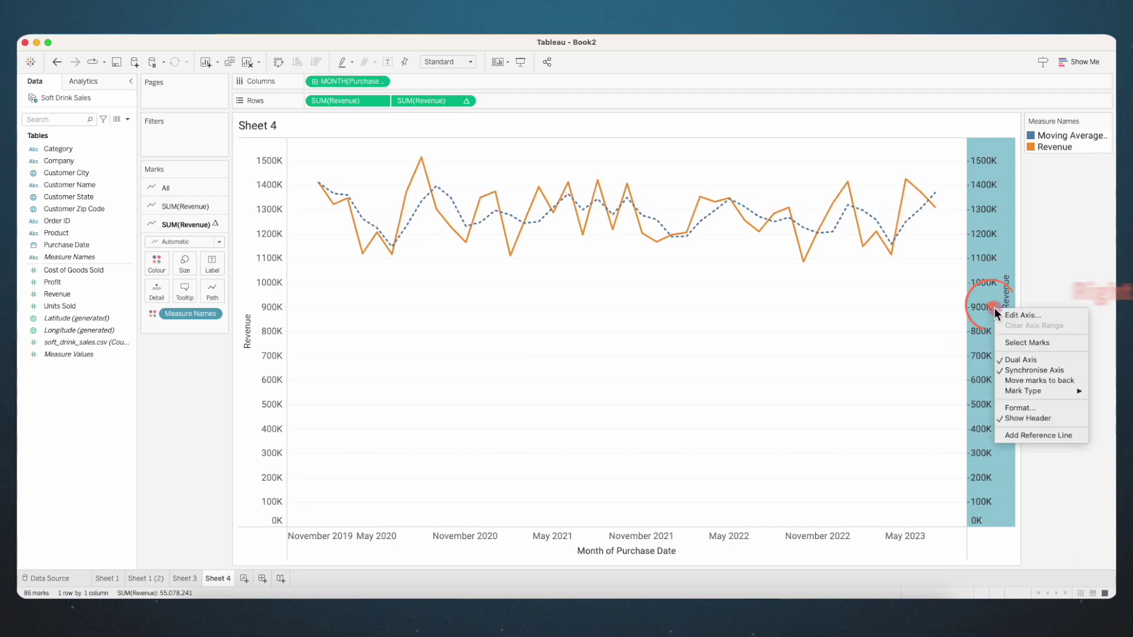
click(1008, 379)
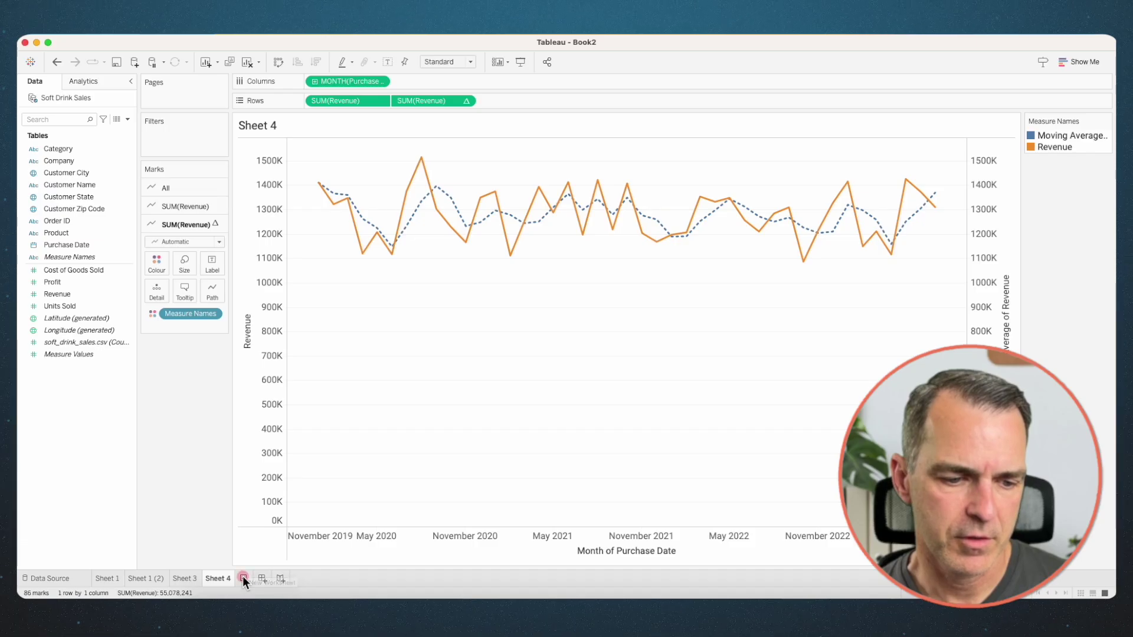
Step: Create a new worksheet and place discrete MONTH(Purchase Date) in the columns
click(242, 576)
drag(66, 245, 357, 79)
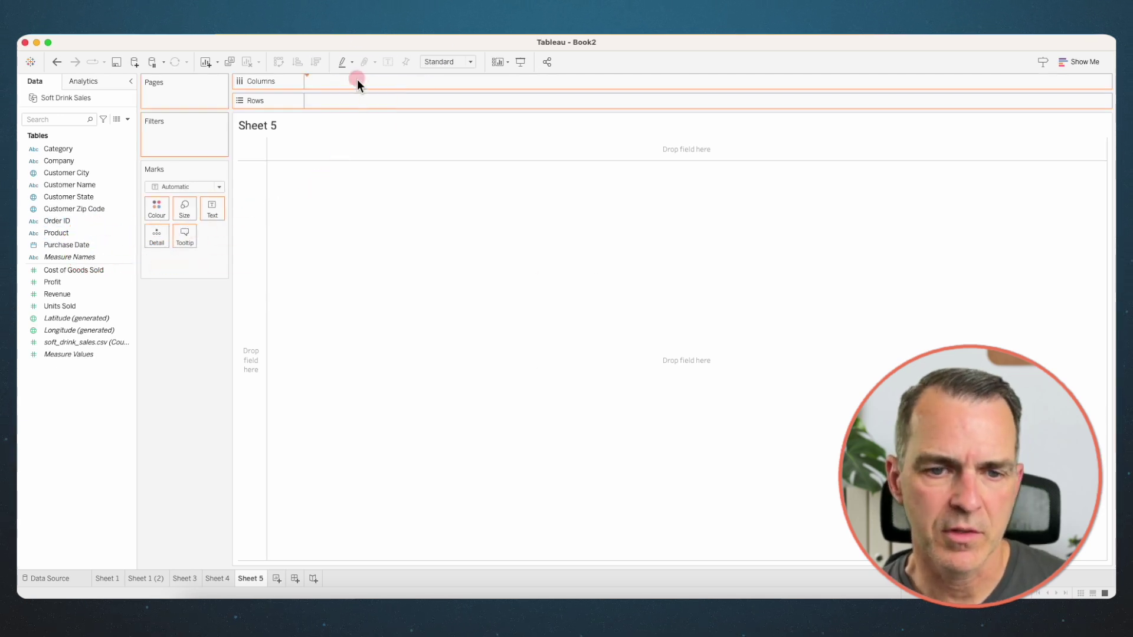
click(526, 250)
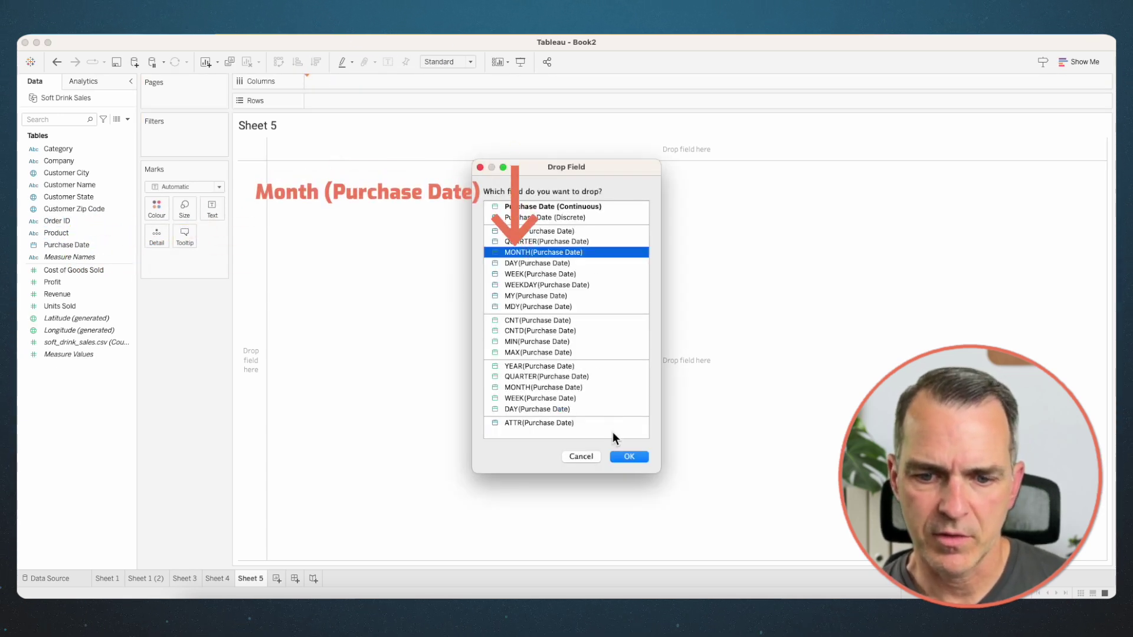
click(628, 456)
Step: Start a new calculated field named CY Sales
click(127, 119)
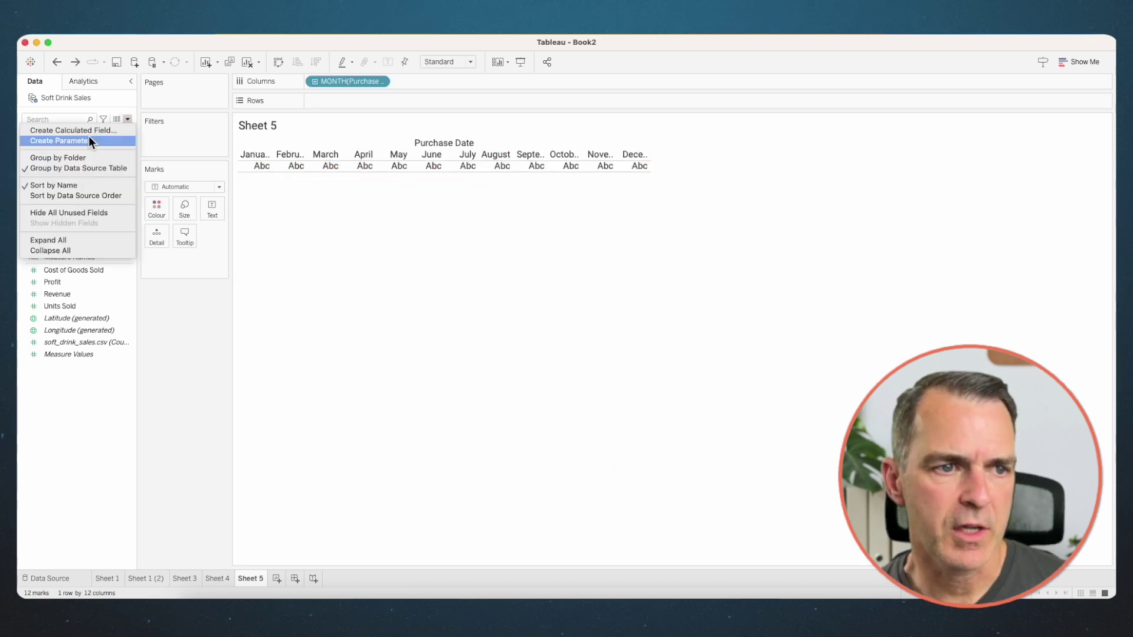
click(86, 133)
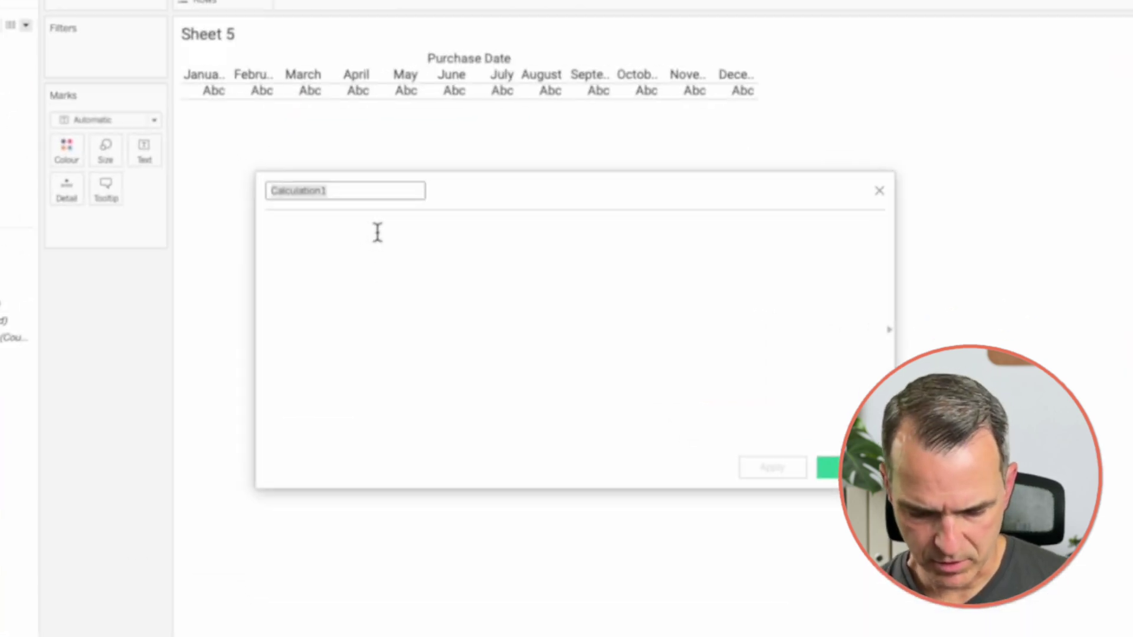
text(CY Sales)
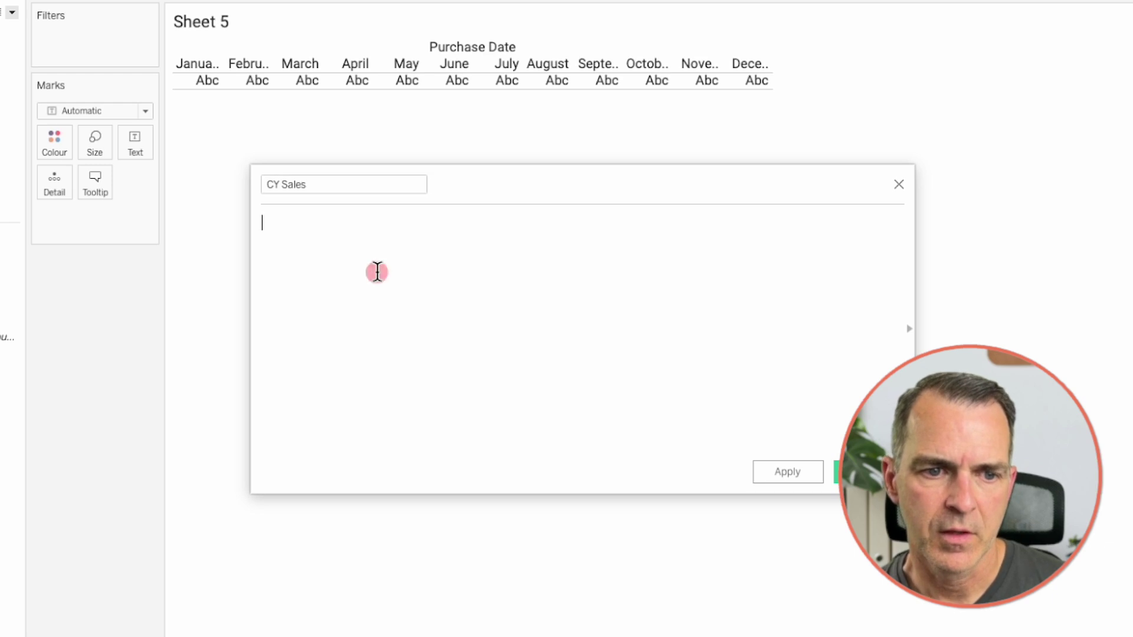
Step: Enter the CY Sales condition IF YEAR([Purchase Date]) = { MAX(YEAR([Purchase Date])) }
text(IF )
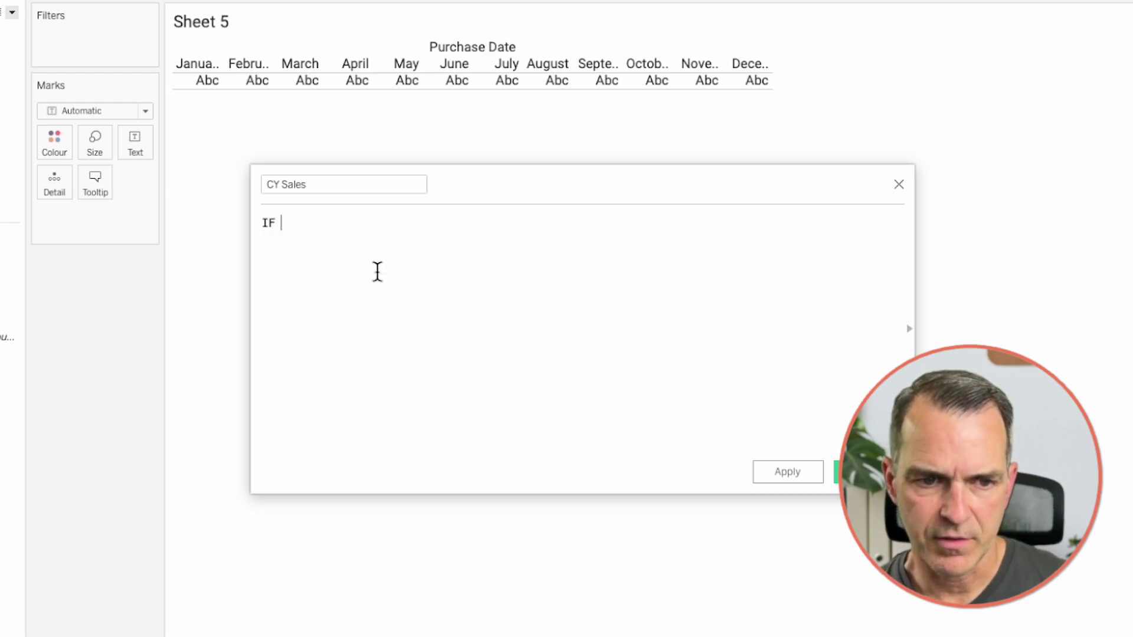
text(YEAR(pur)
key(Return)
text(= { )
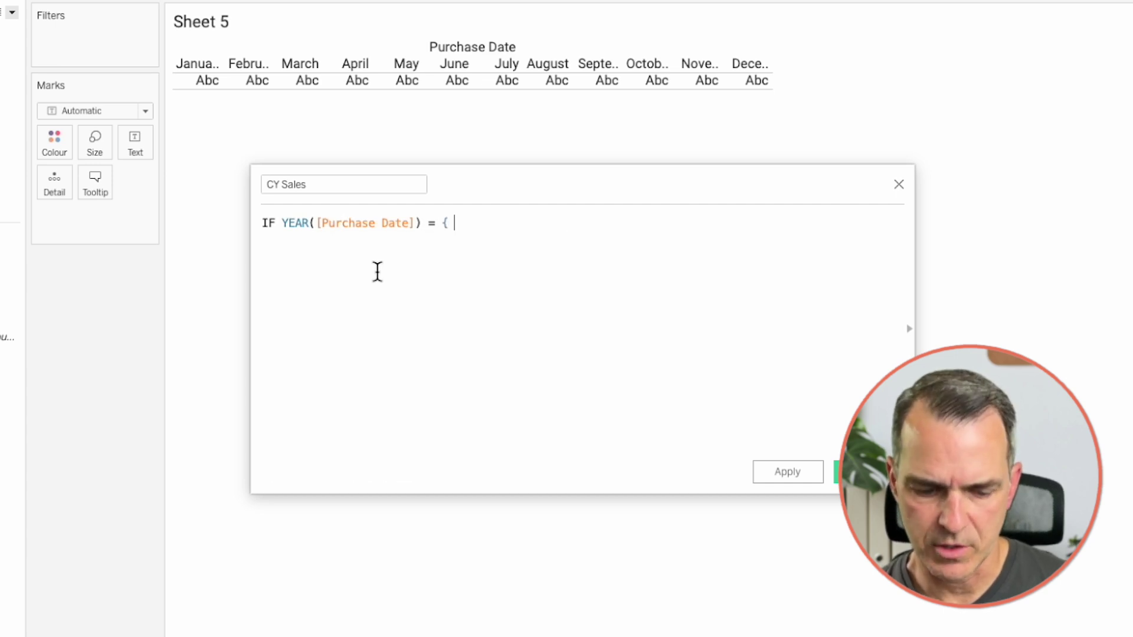
text(max)
key(Return)
text(y)
key(Return)
text(pur)
key(Return)
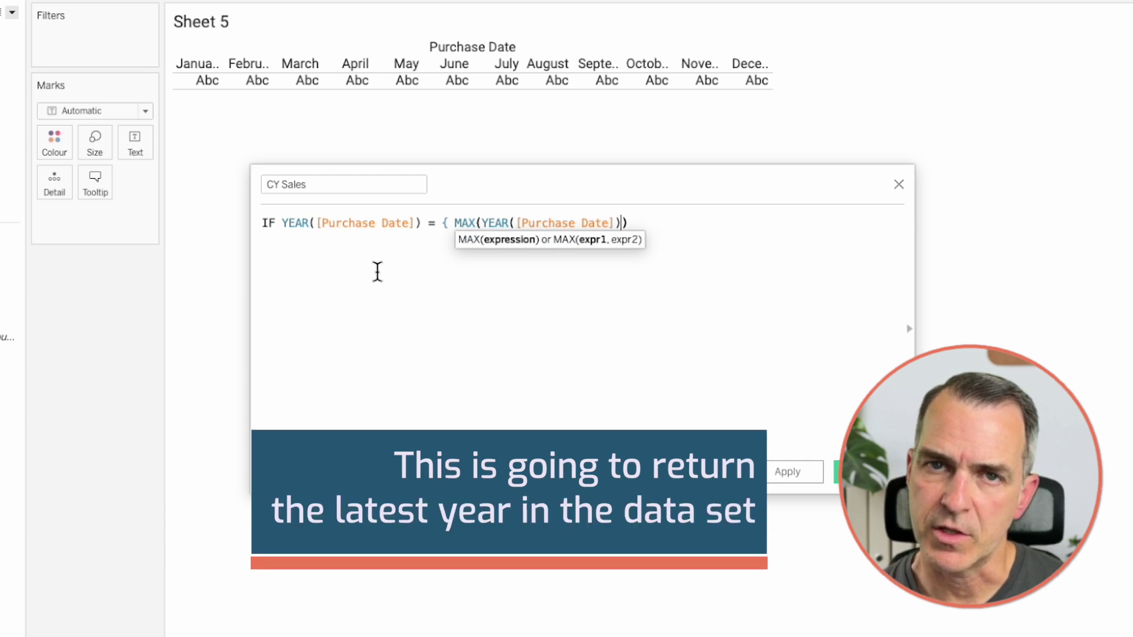
text(})
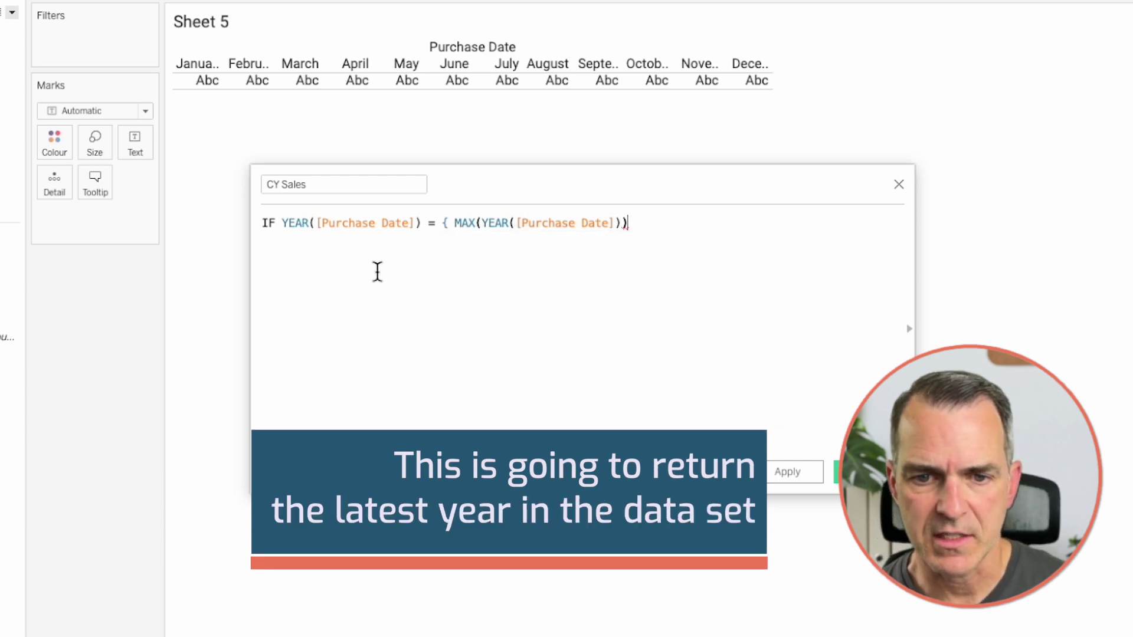
Step: Complete the CY Sales formula with THEN [Revenue] END on new lines, save it and add CY Sales to the rows
key(Return)
text(THEN rev)
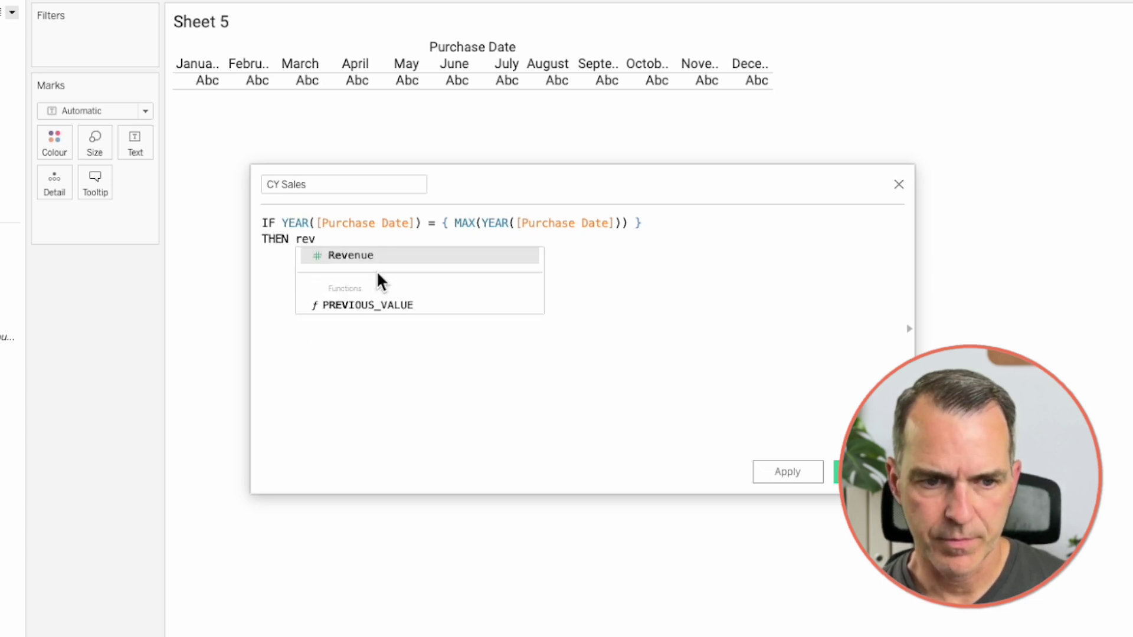
key(Return)
key(Return)
text(EN)
click(376, 270)
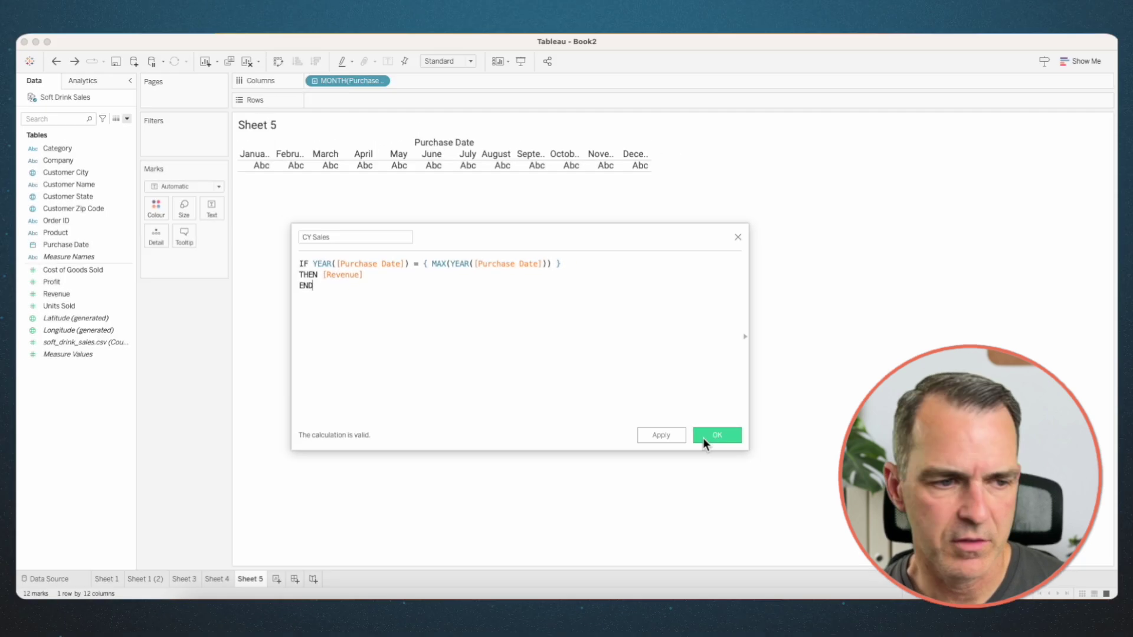
click(703, 437)
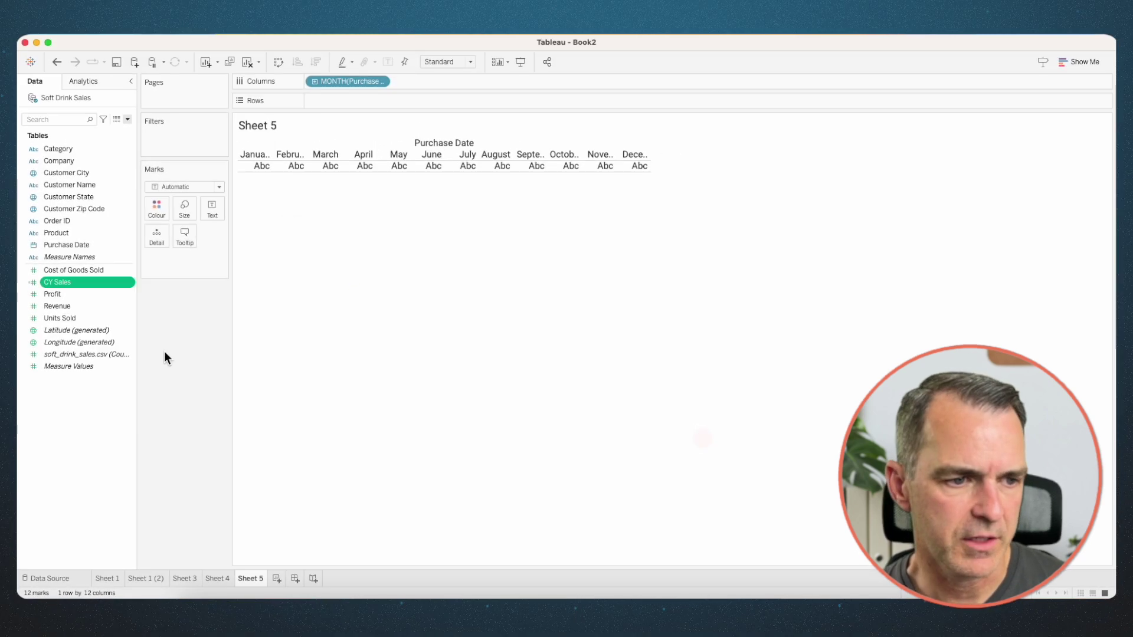
drag(52, 282, 317, 98)
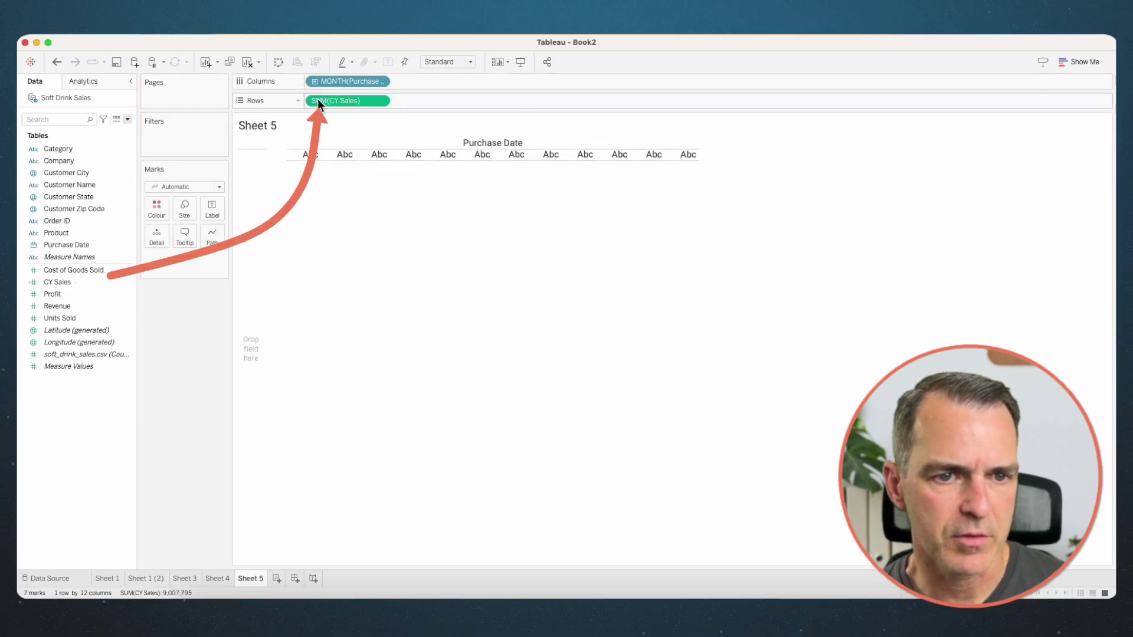
Step: Duplicate the CY Sales field as PY Sales, adding -1 after the MAX year expression in its formula
right_click(69, 283)
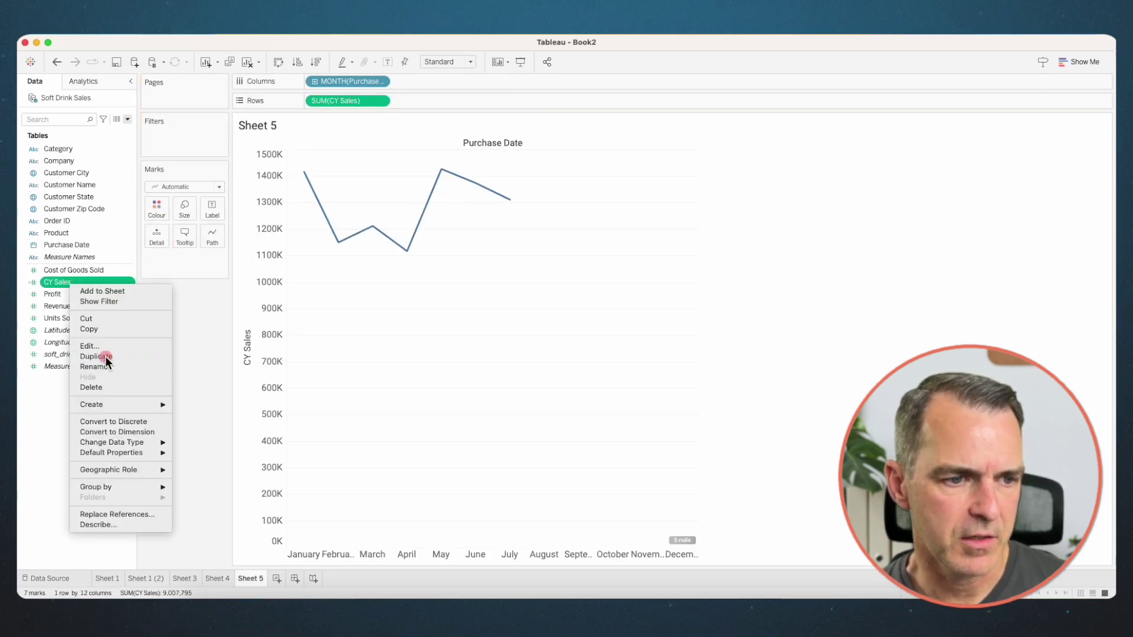
click(105, 356)
right_click(73, 295)
click(90, 357)
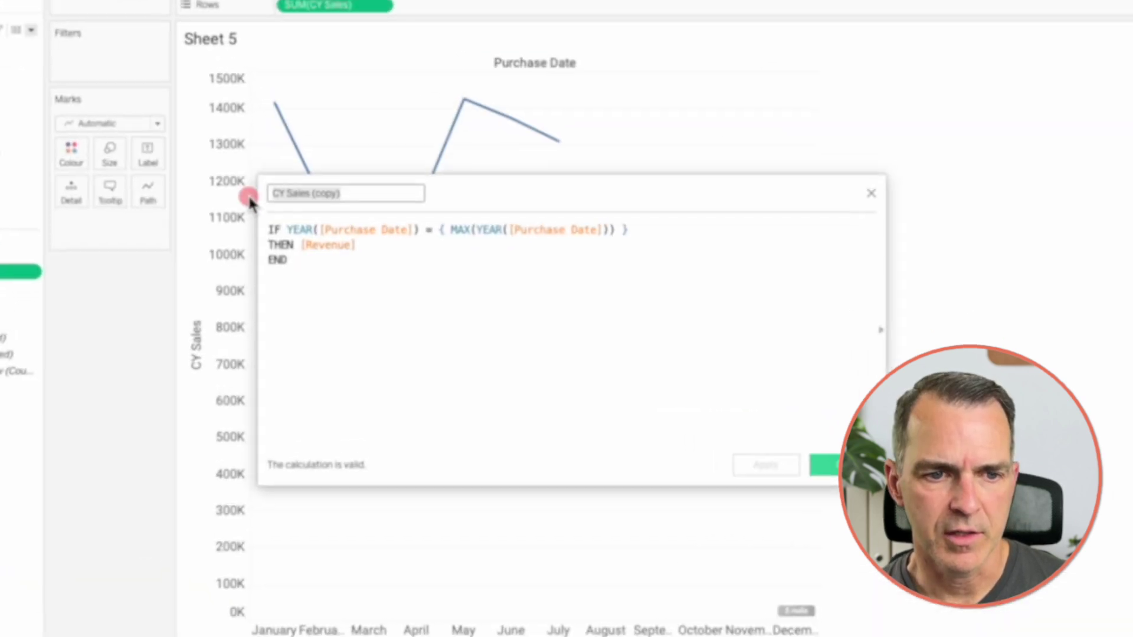
text(PY )
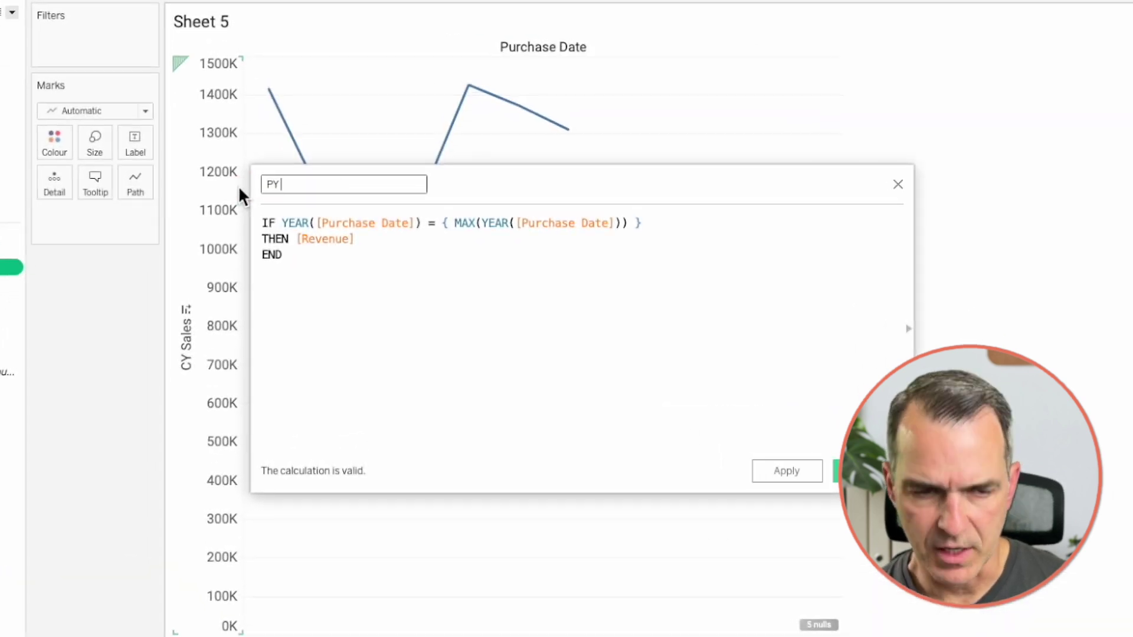
text(Sales)
click(666, 229)
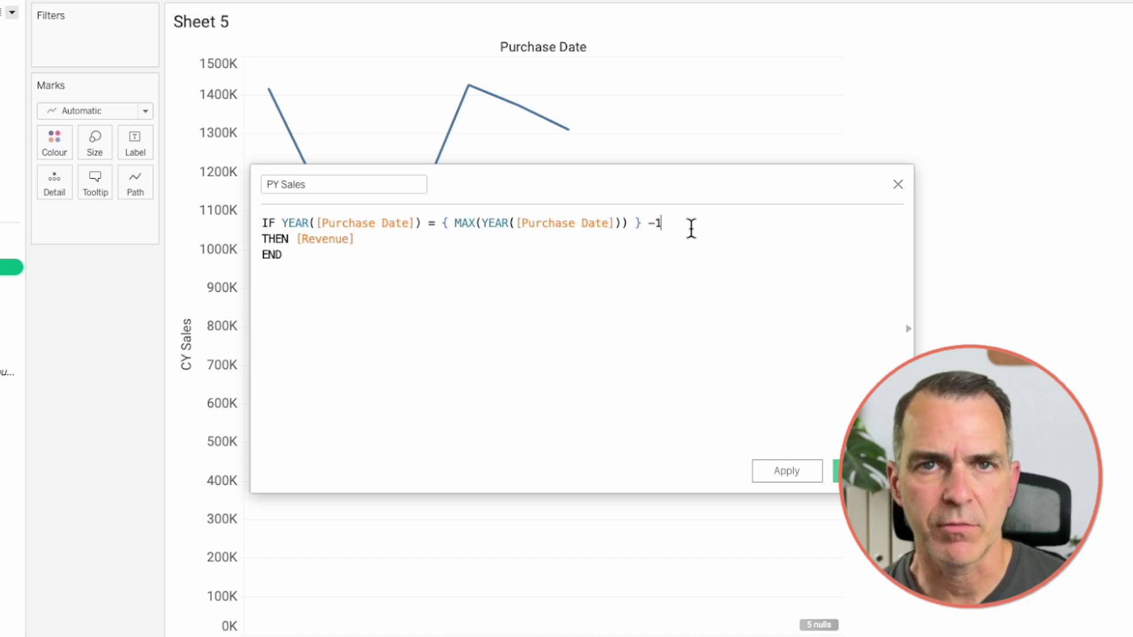
click(856, 471)
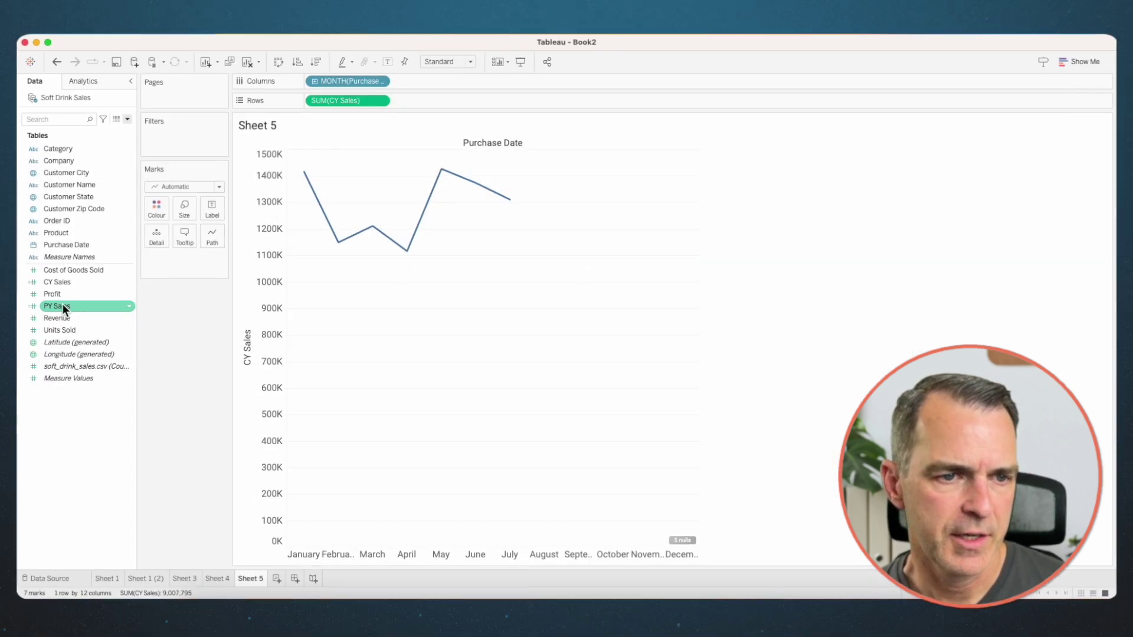
Step: Add PY Sales to the chart as a synchronised dual axis and send its marks to the back
drag(62, 303, 692, 273)
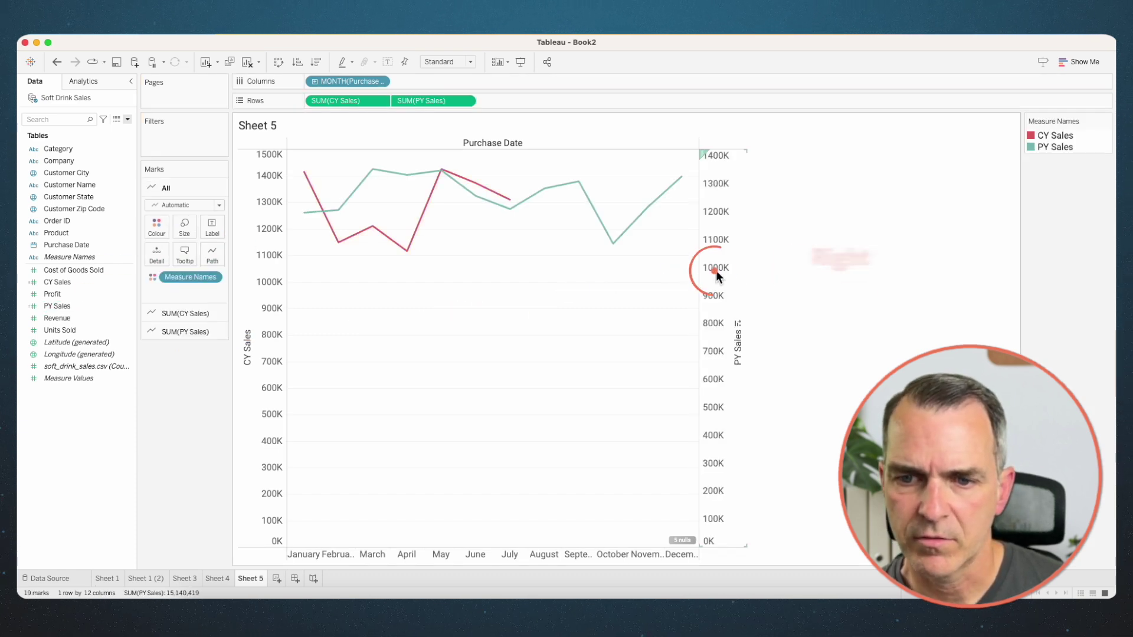
right_click(717, 270)
click(748, 332)
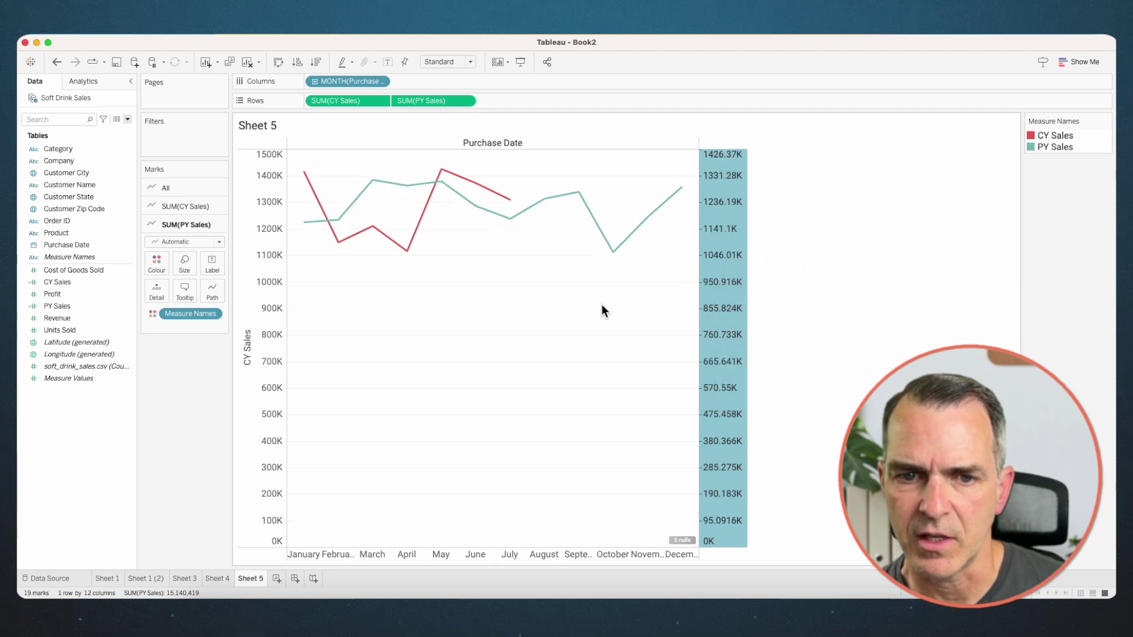
right_click(706, 294)
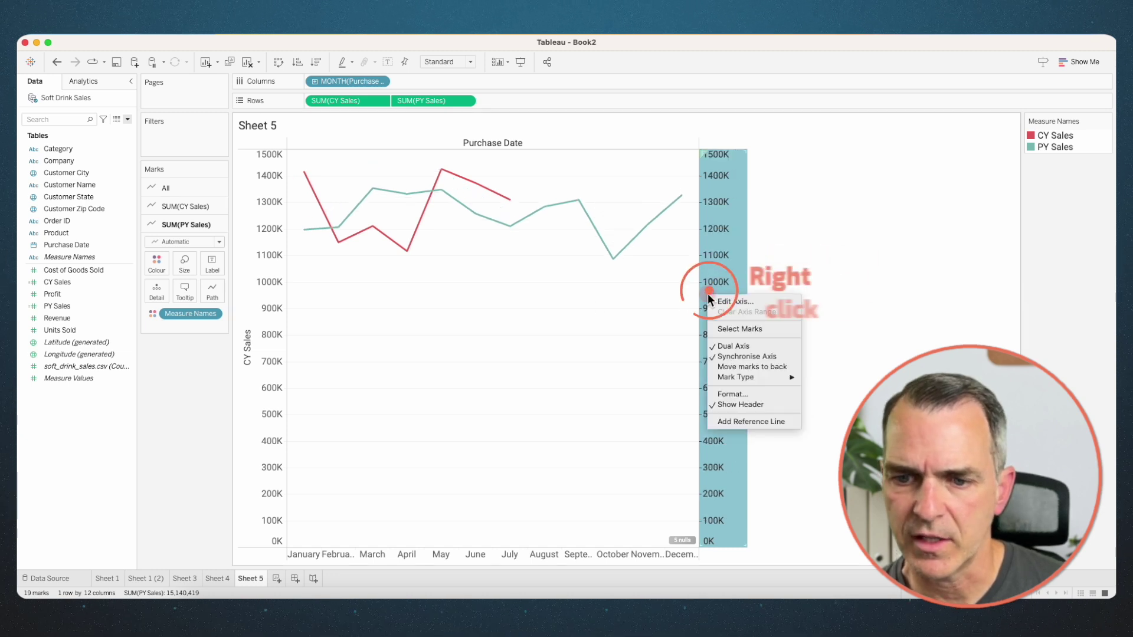
click(728, 366)
click(452, 304)
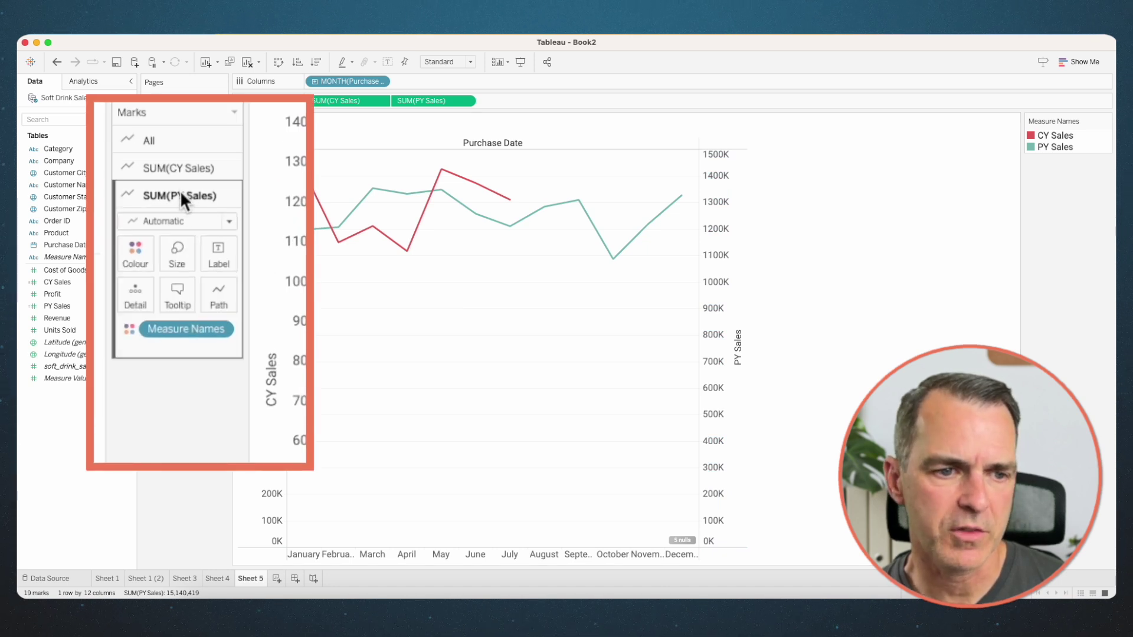
Step: Give the PY Sales line a dotted line pattern
click(213, 295)
click(231, 417)
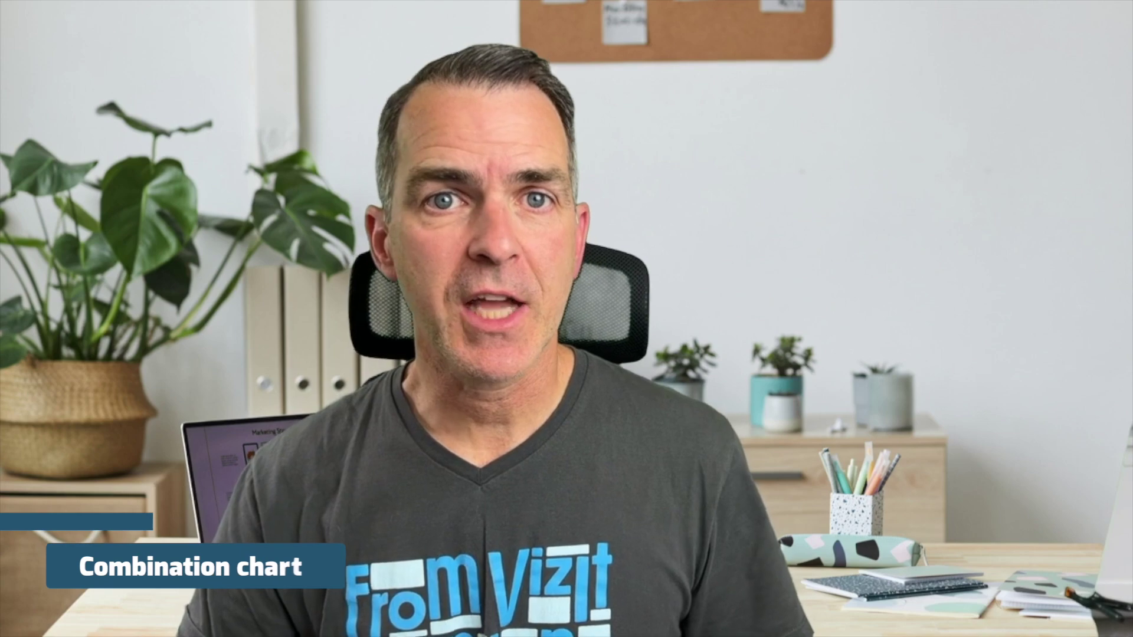
Step: Start a new worksheet with the discrete MONTH(Purchase Date) on the columns and Revenue on the rows
click(275, 580)
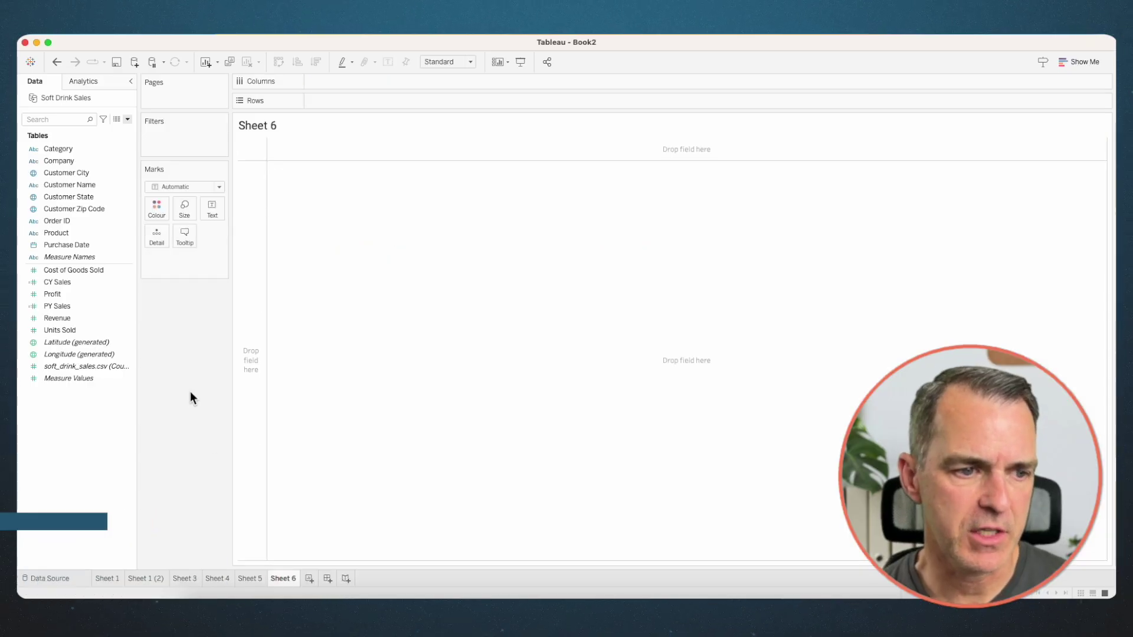
drag(81, 243, 375, 78)
click(527, 253)
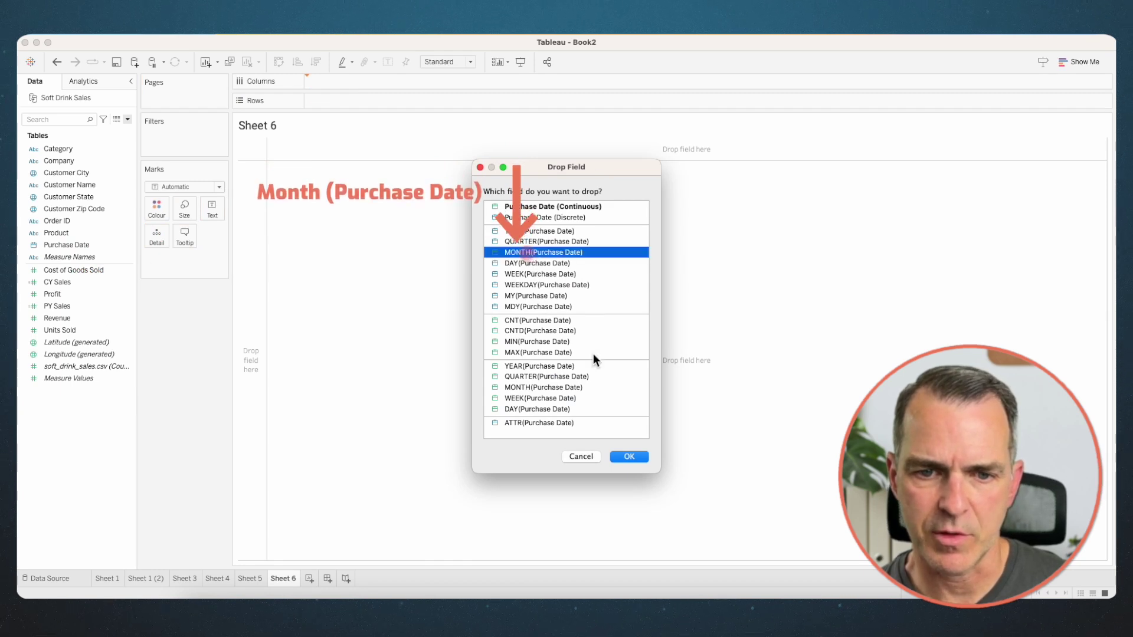
click(627, 457)
click(79, 316)
drag(77, 314, 345, 101)
Step: Add Profit to the chart as a synchronised dual axis and send its marks to the back
mouse_move(75, 293)
mouse_down()
mouse_move(444, 318)
mouse_move(690, 310)
mouse_up()
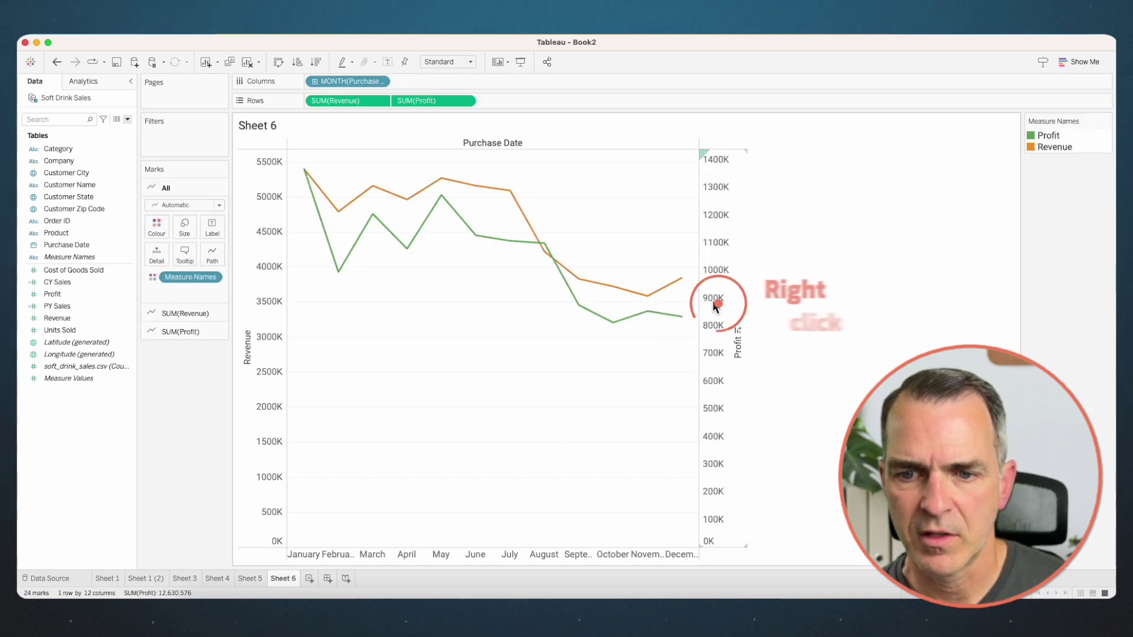
right_click(715, 307)
click(742, 362)
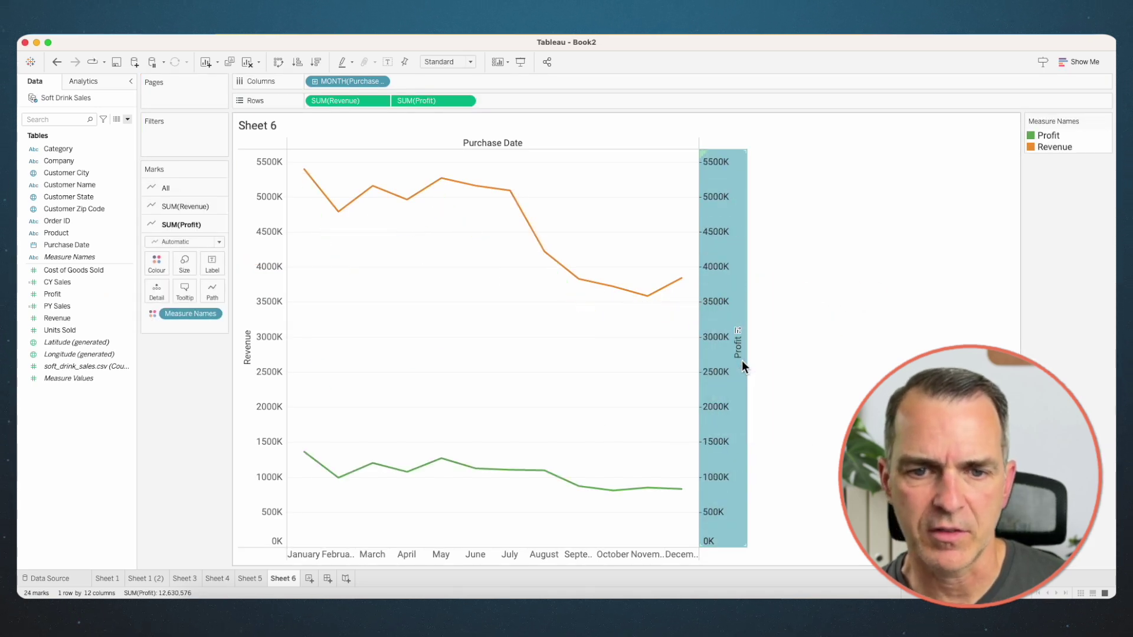
right_click(711, 322)
click(738, 397)
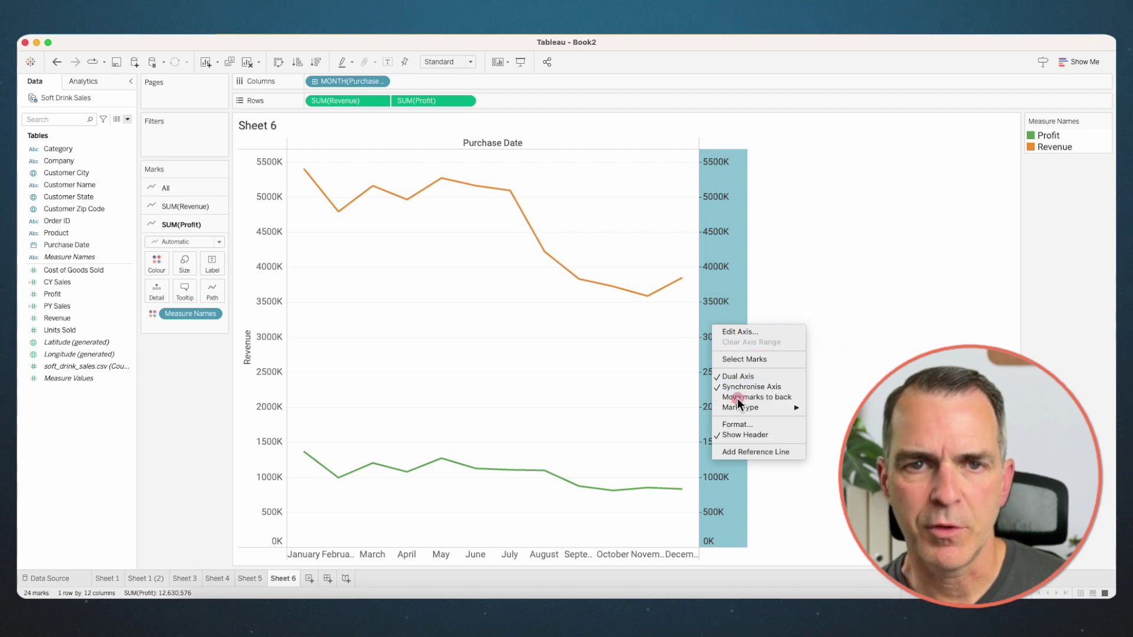
click(431, 266)
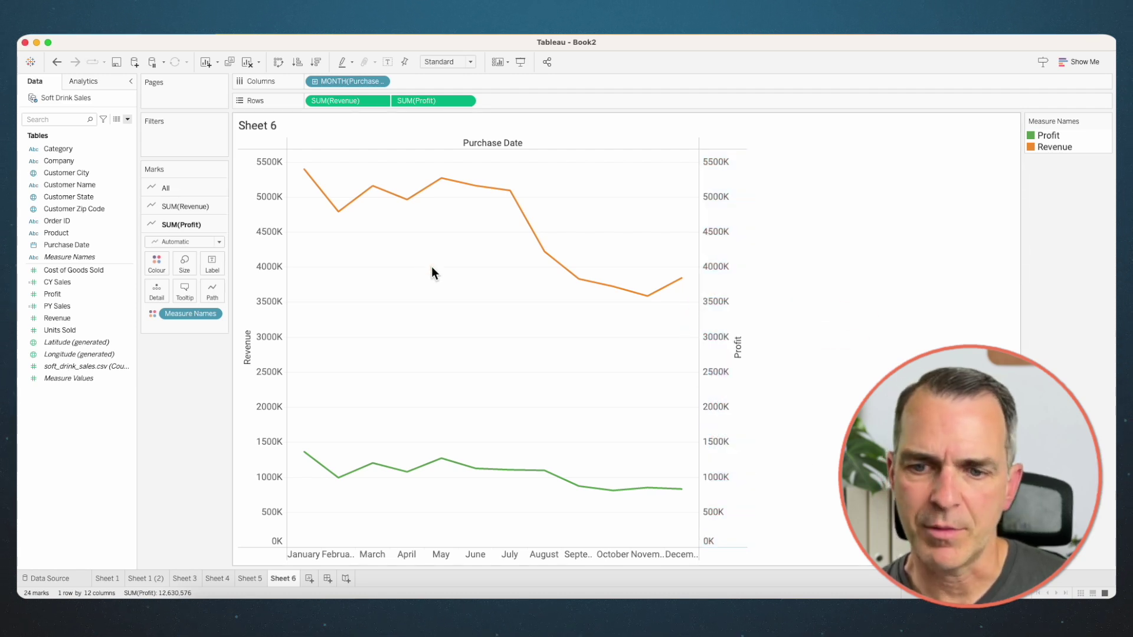
Step: Give the Revenue line a dashed line pattern
click(177, 206)
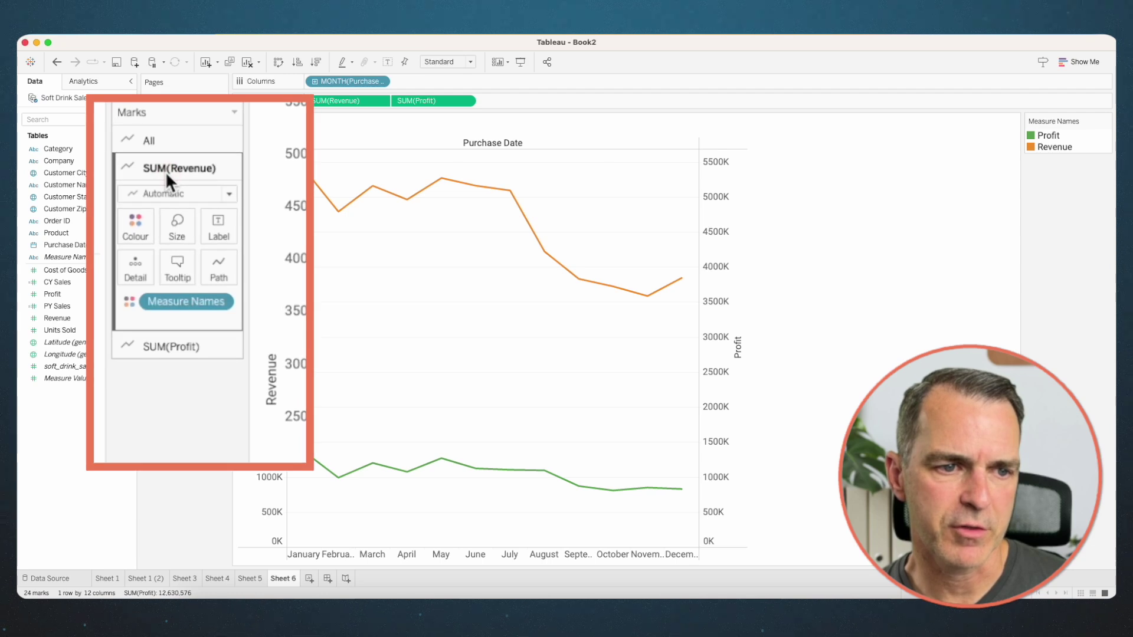
click(220, 271)
click(239, 375)
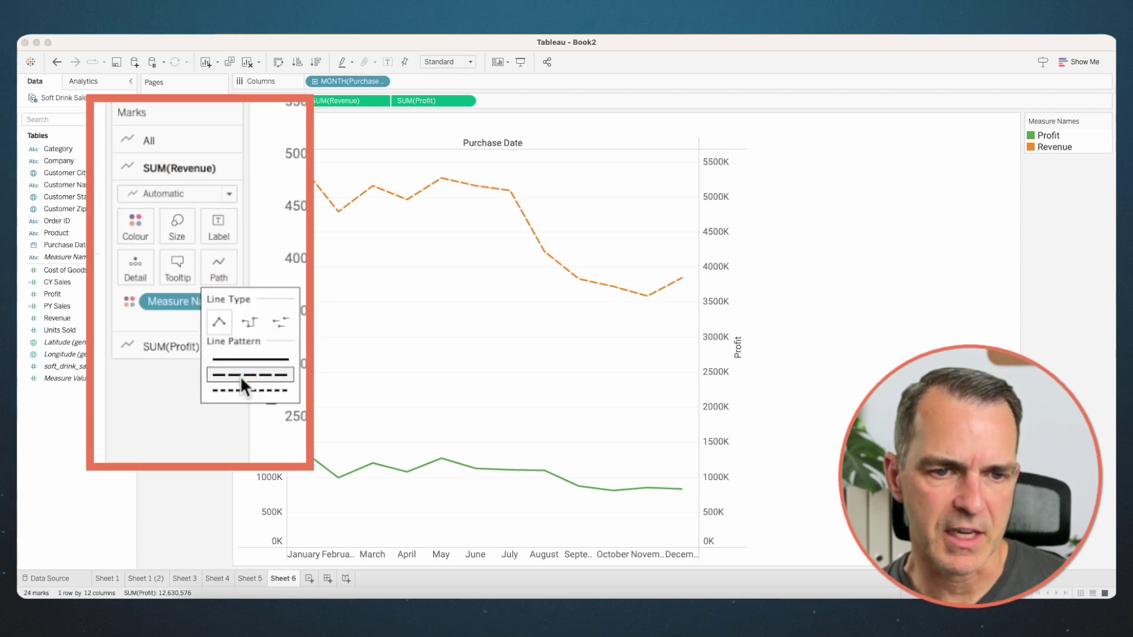
Step: Change the mark type of SUM(Profit) to Bar
click(164, 349)
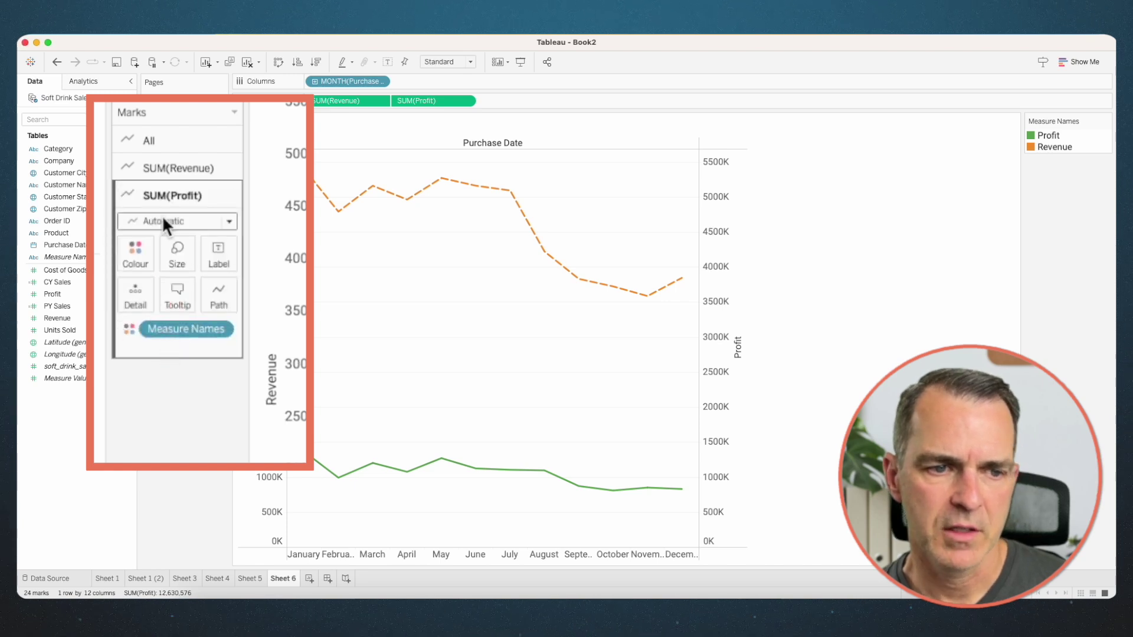
click(162, 222)
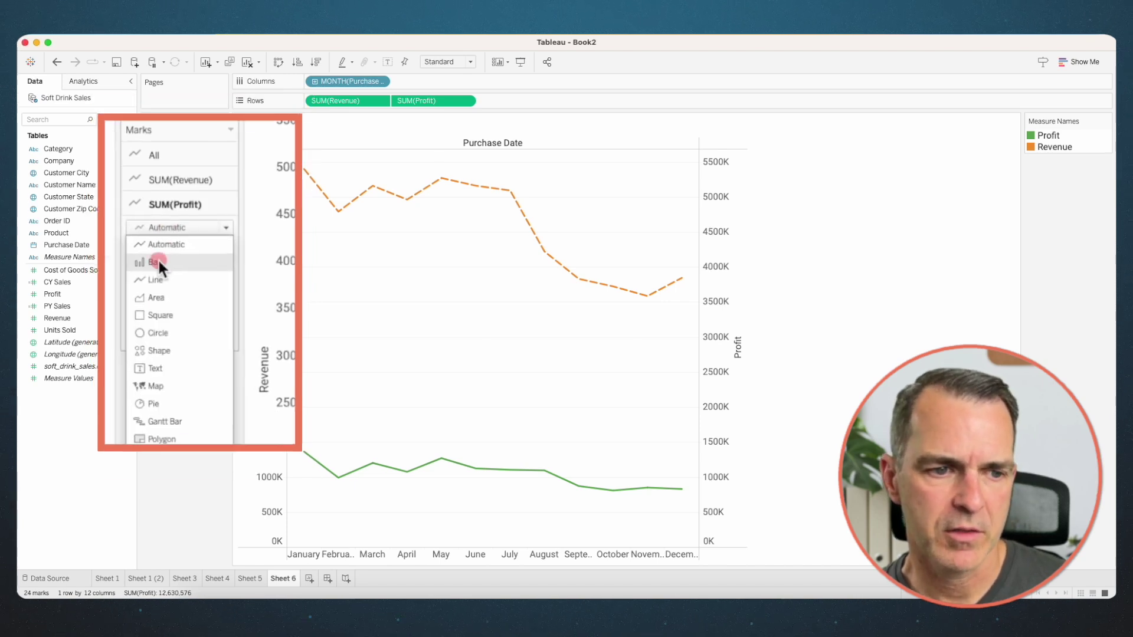
click(157, 258)
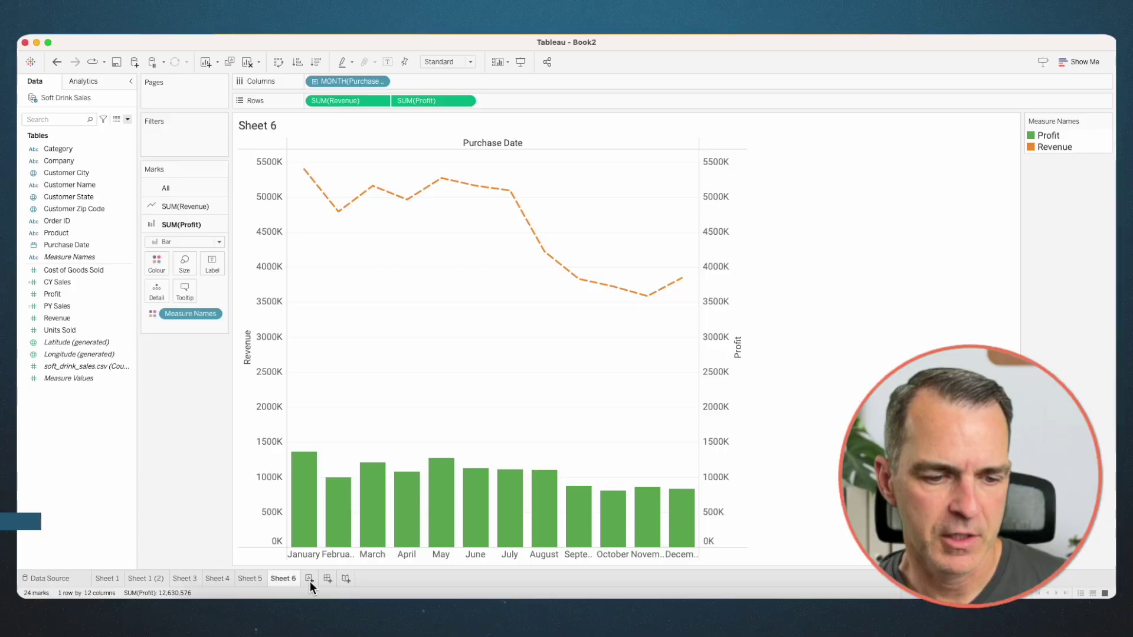
Step: Start a new worksheet with Product on the rows and CY Sales and PY Sales combined on a shared value axis
click(310, 579)
drag(76, 231, 251, 218)
drag(65, 283, 348, 80)
drag(59, 305, 434, 283)
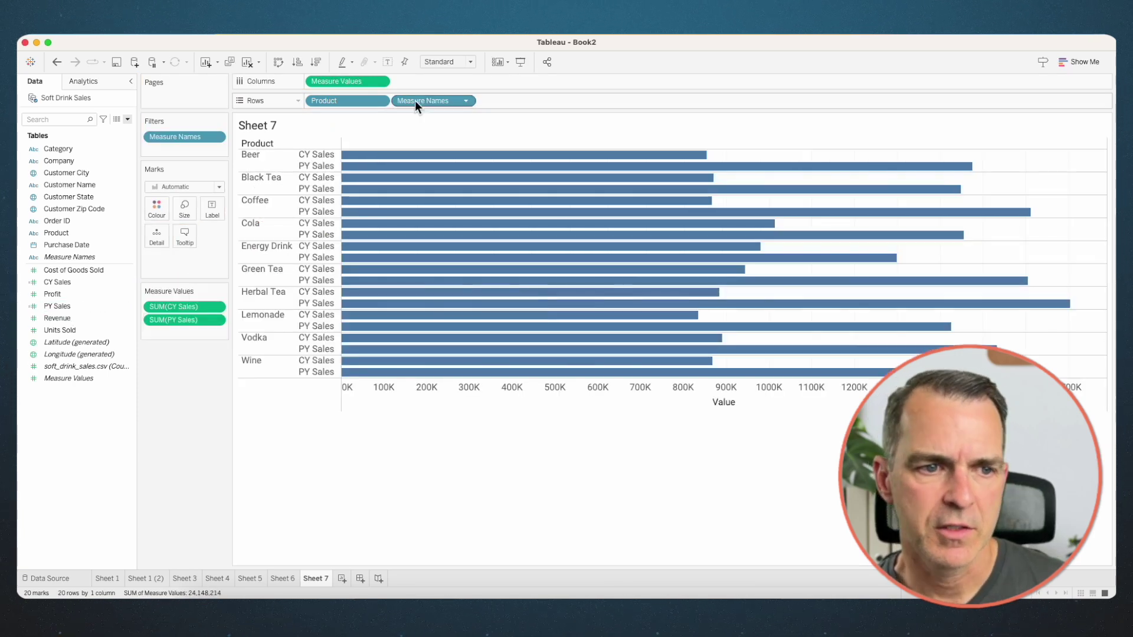
Step: Move Measure Names from the rows to the marks' colour and set the mark type to Circle
drag(415, 101, 177, 216)
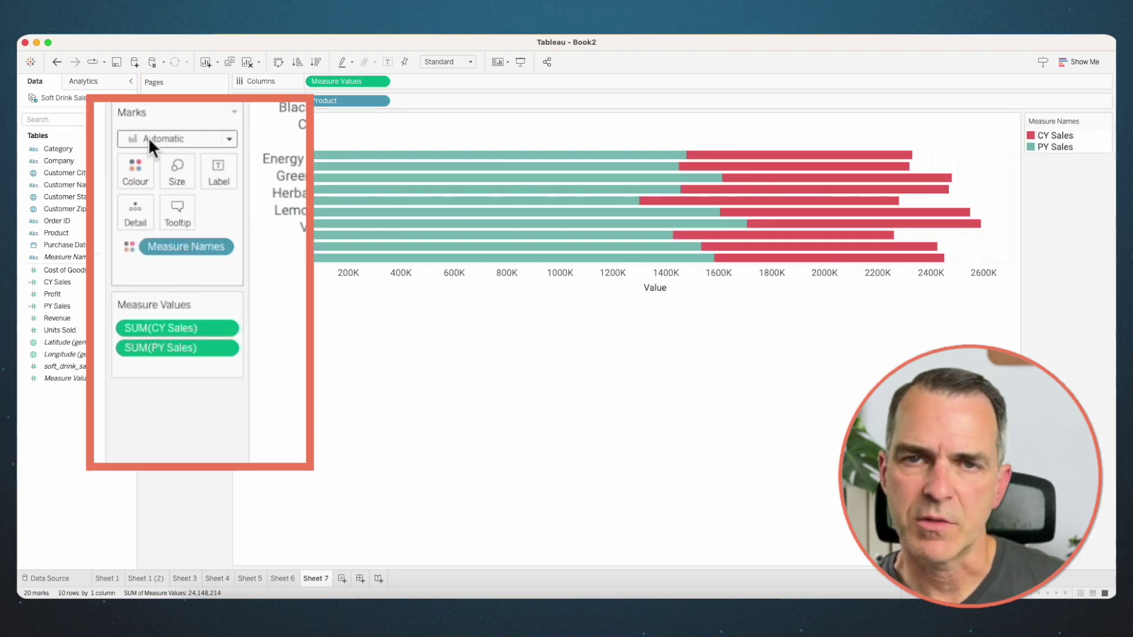
click(148, 137)
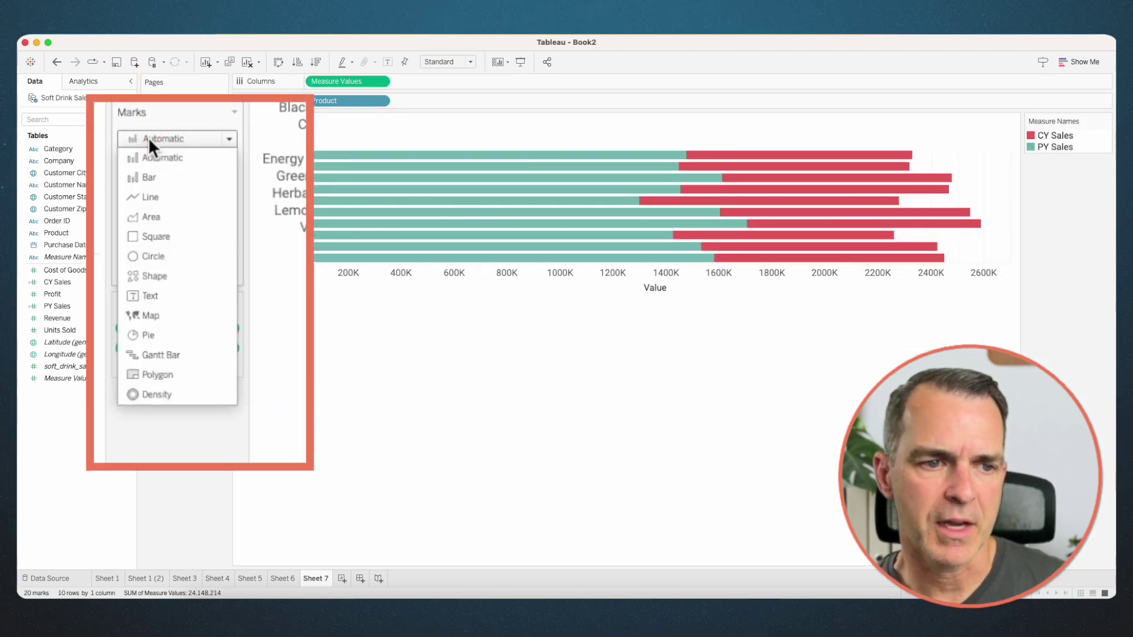
click(146, 255)
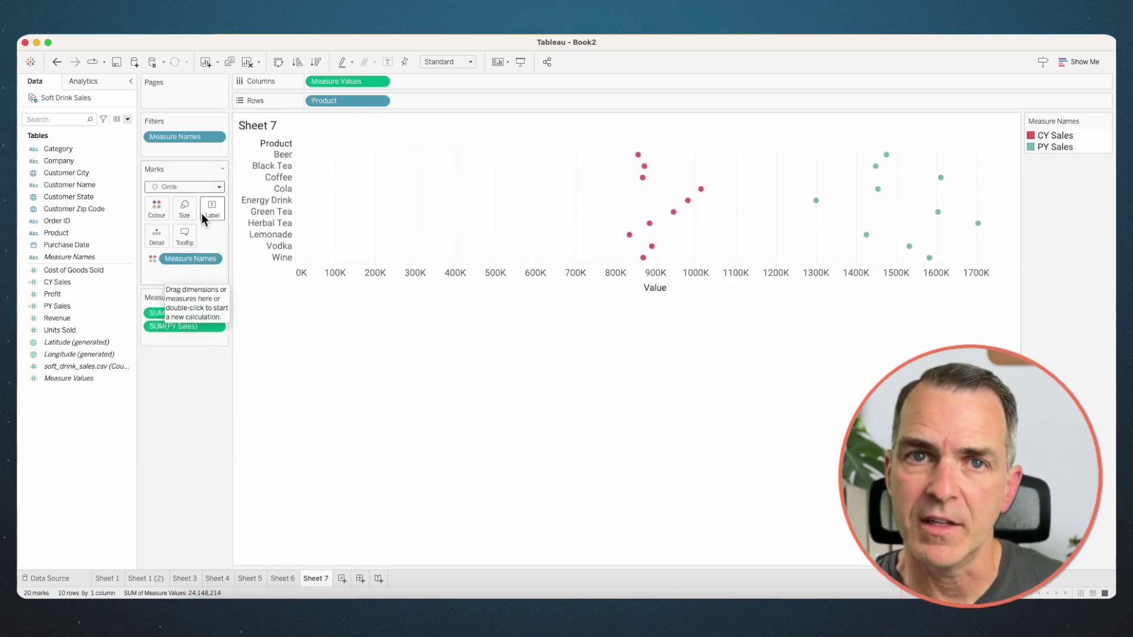
Step: Duplicate Measure Values on the columns and set the copy's marks to Line, with Measure Names assigned to Path
drag(345, 83, 423, 84)
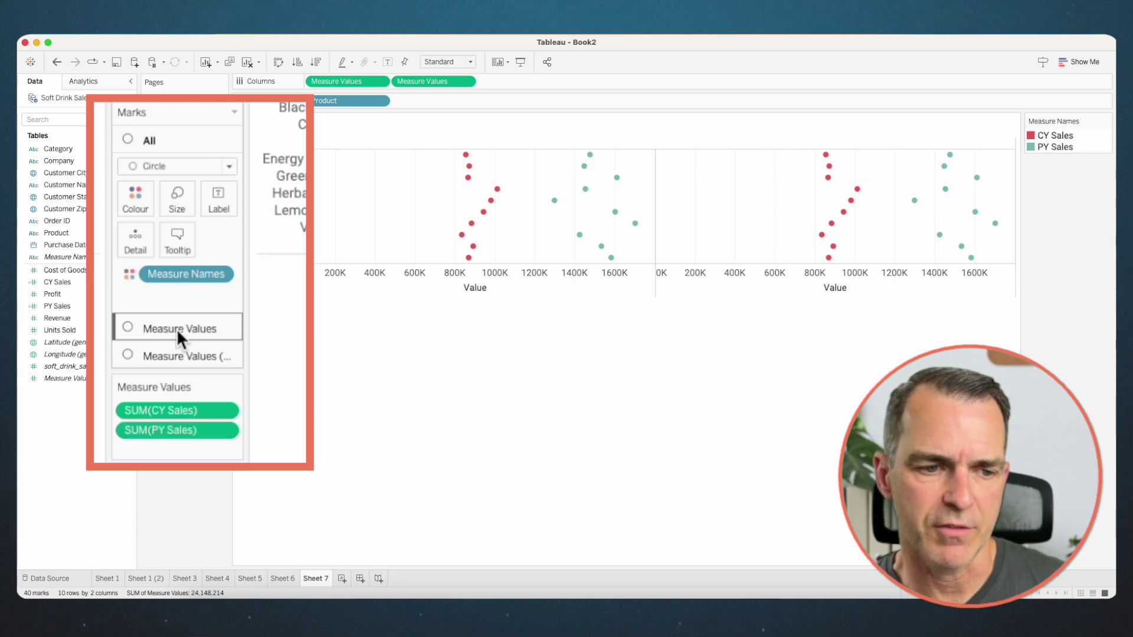
click(172, 357)
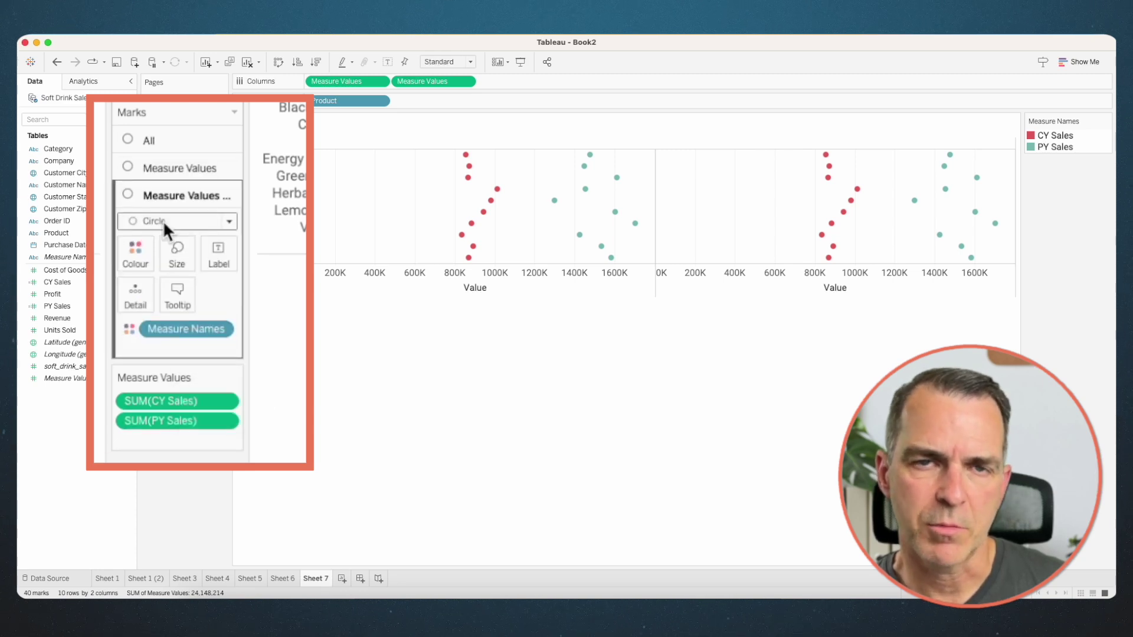
click(163, 220)
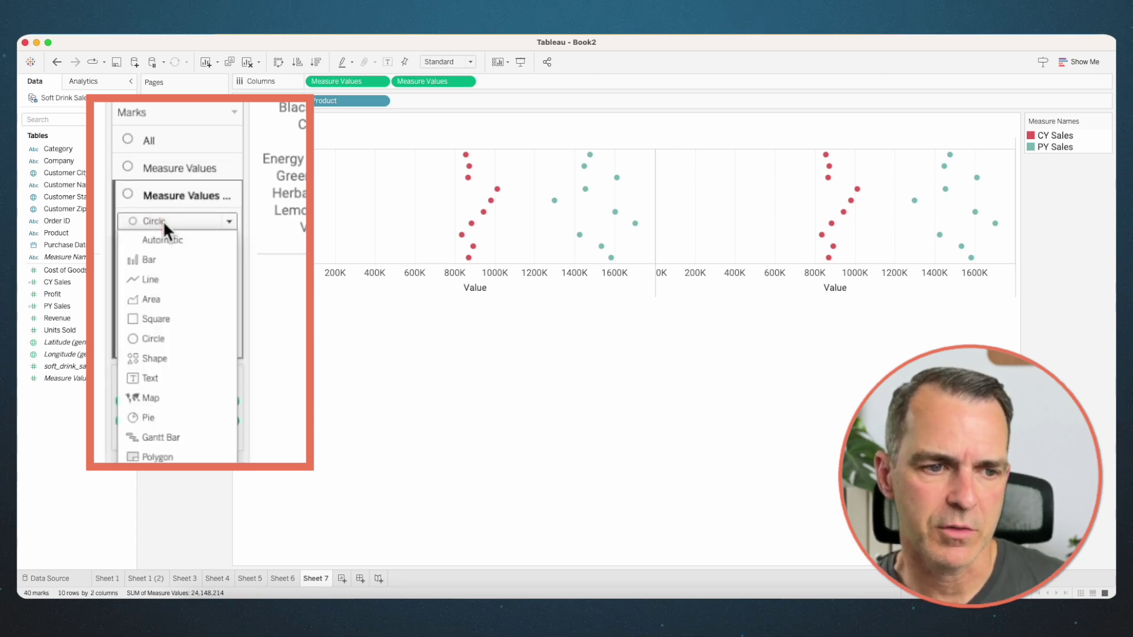
click(160, 278)
click(129, 329)
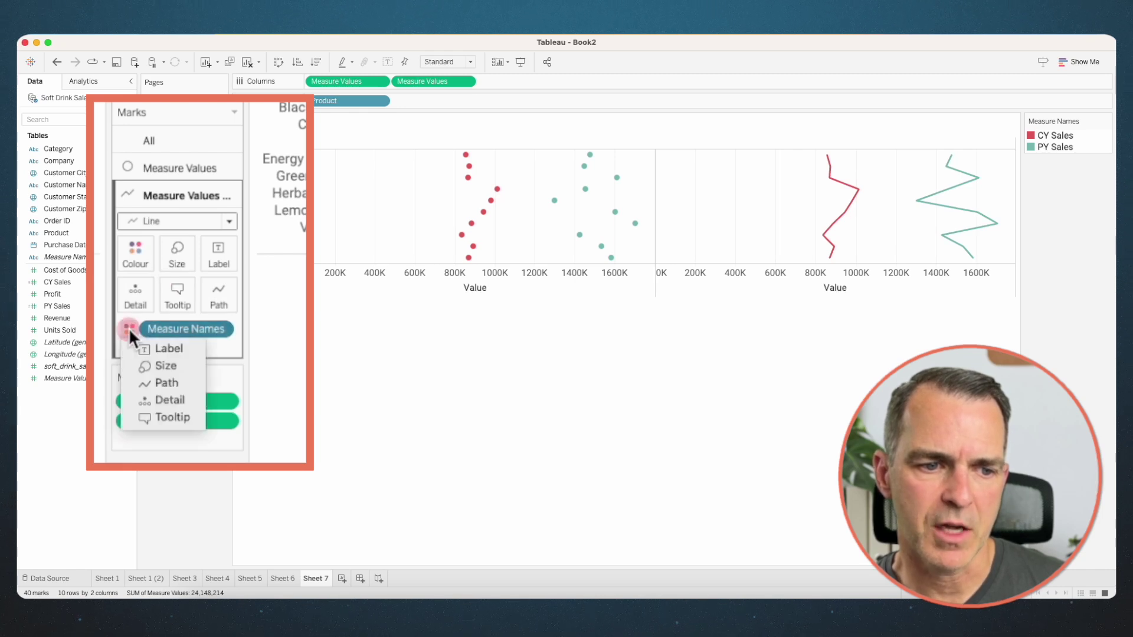
click(156, 384)
Step: Give the connecting lines of the second Measure Values a dotted pattern and reduce their thickness
click(211, 298)
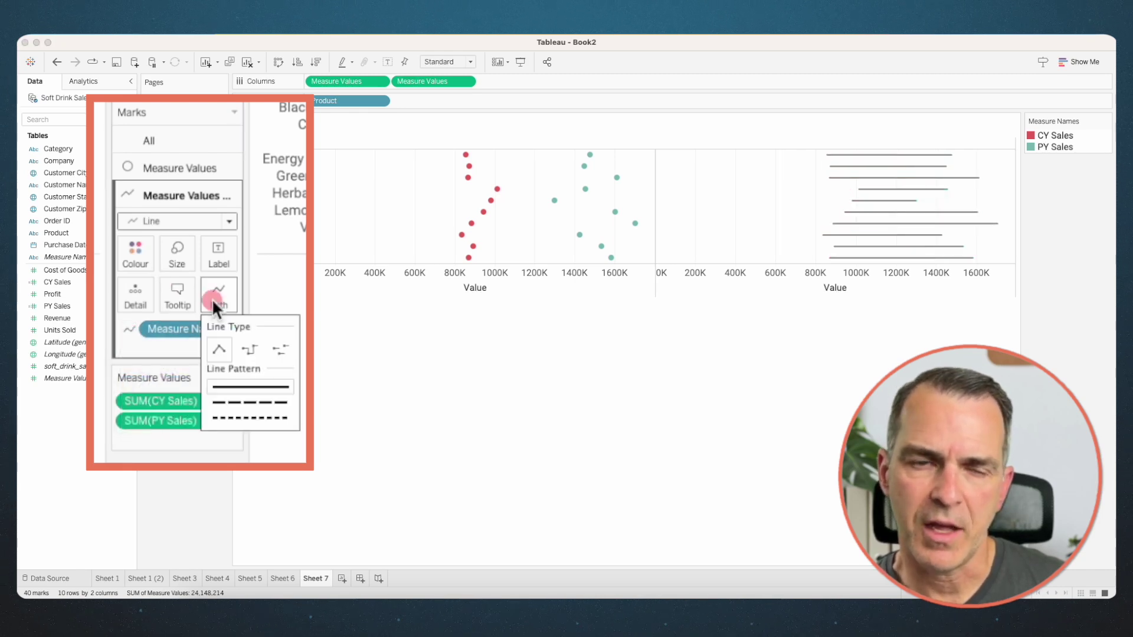
click(227, 417)
click(177, 257)
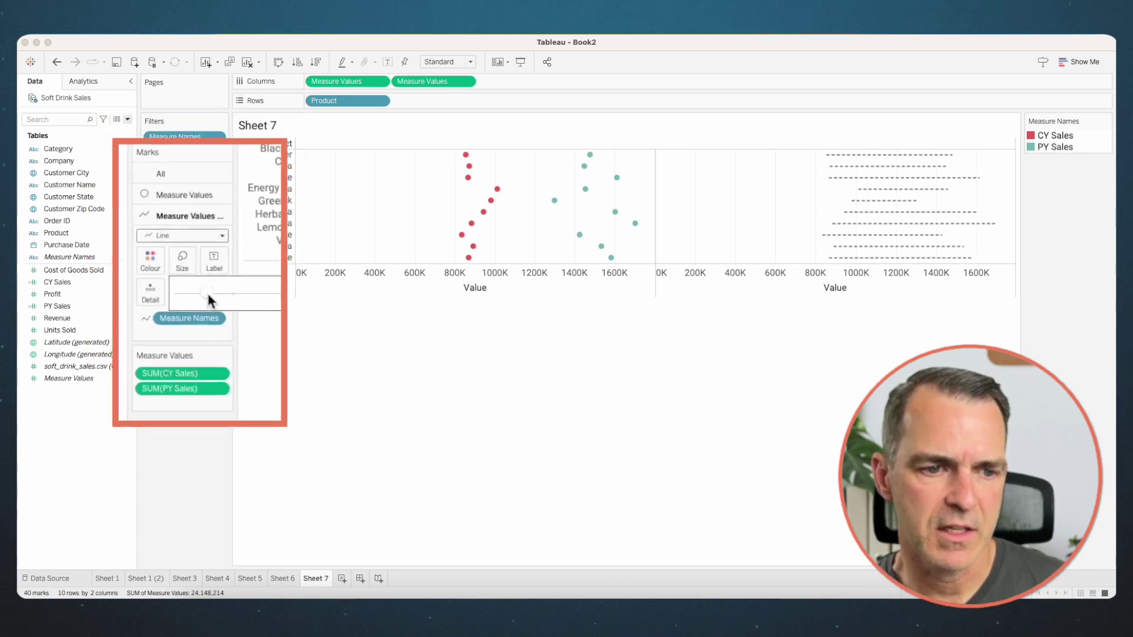
drag(197, 292, 190, 292)
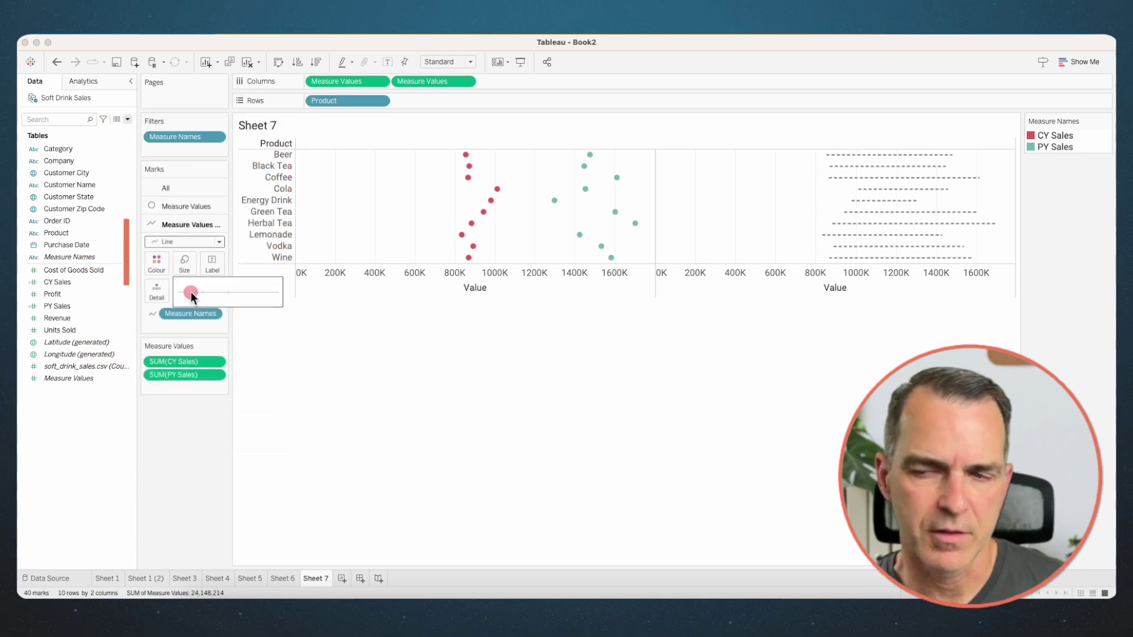
Step: Combine the two Measure Values charts on a synchronised dual axis and move the circle marks to the front
right_click(758, 275)
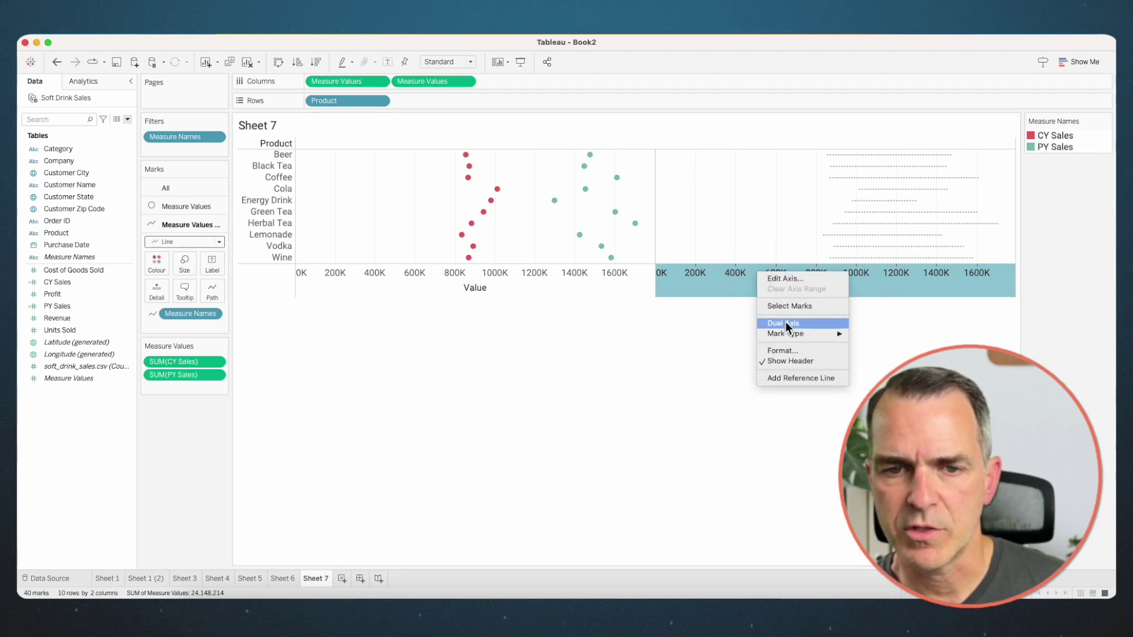
click(785, 323)
right_click(534, 299)
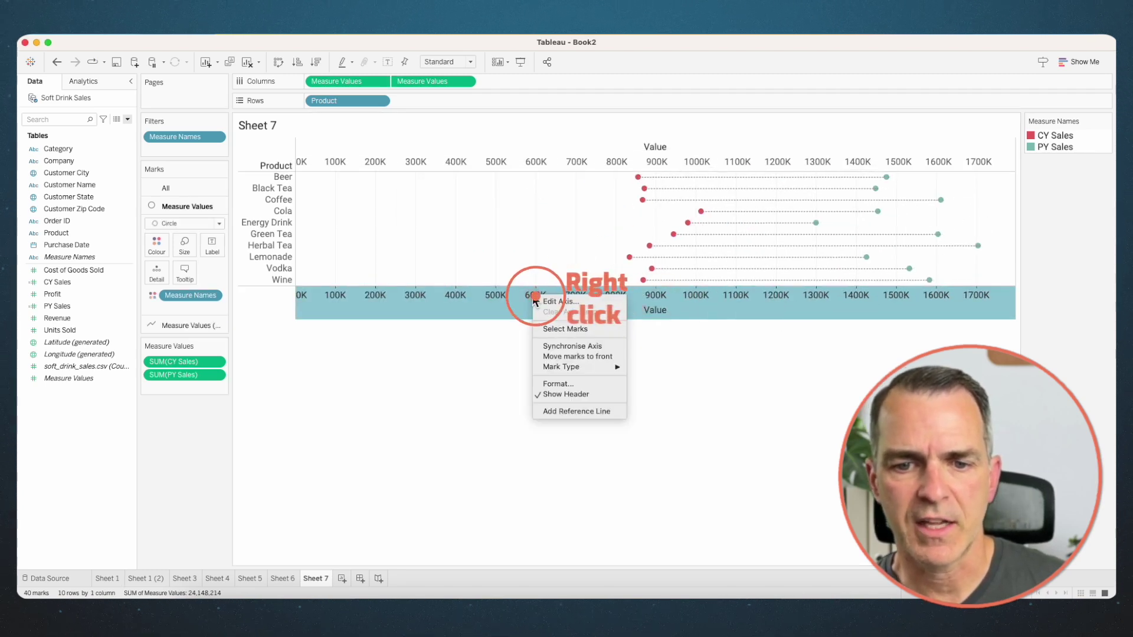
click(550, 346)
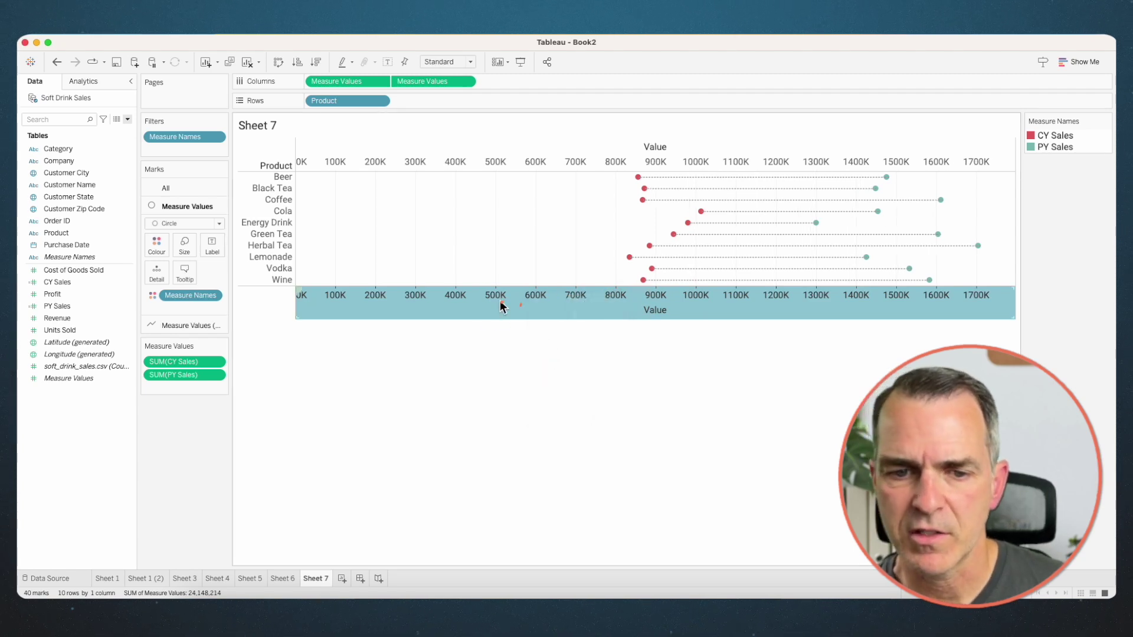
right_click(500, 305)
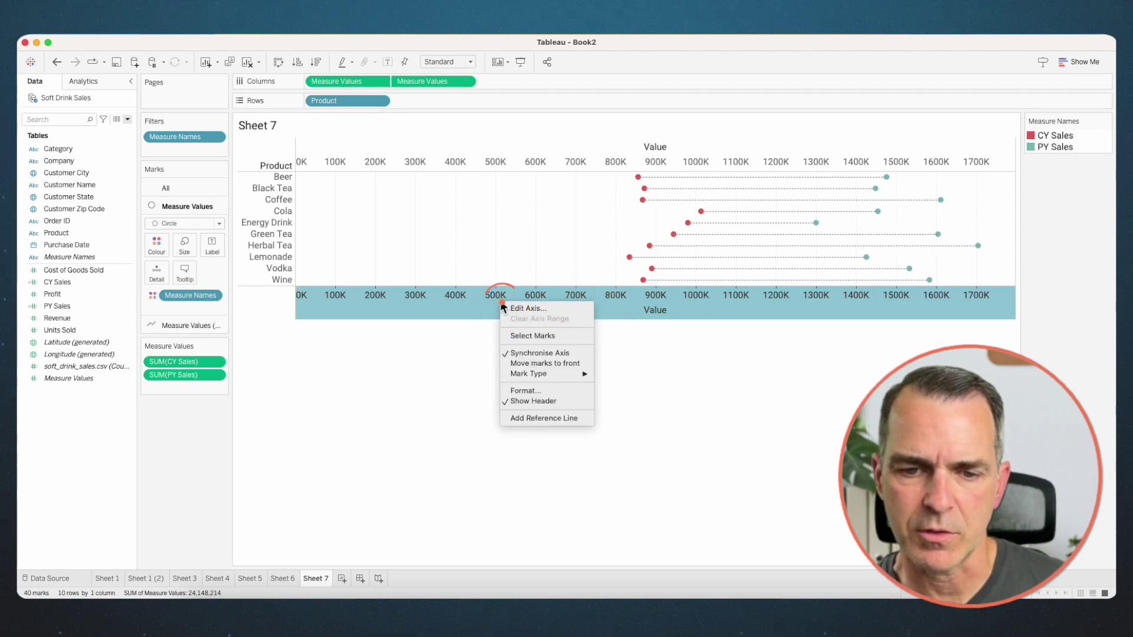
click(529, 362)
Step: Edit the lower value axis so that its range does not include zero
right_click(488, 301)
click(505, 308)
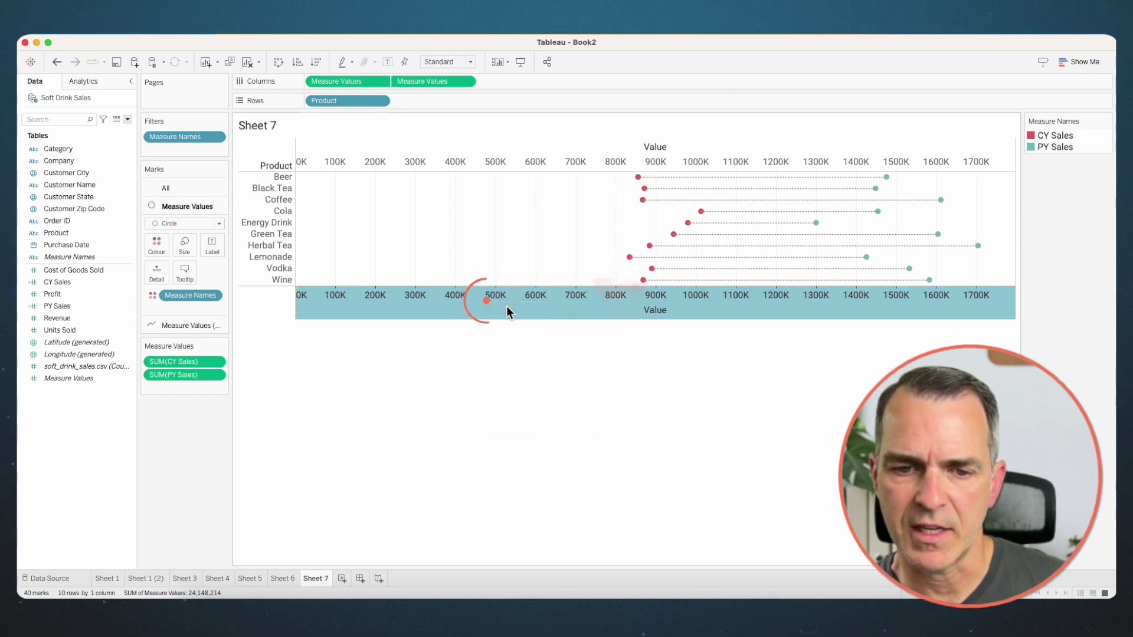
click(630, 214)
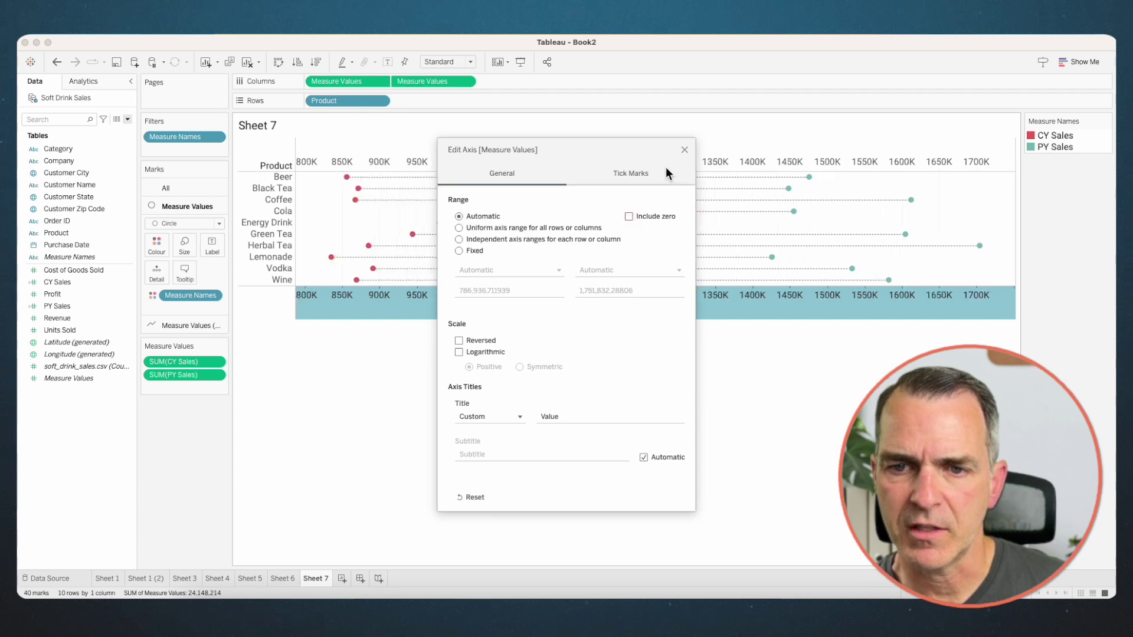
click(686, 151)
Step: Hide the header of the upper value axis
right_click(572, 158)
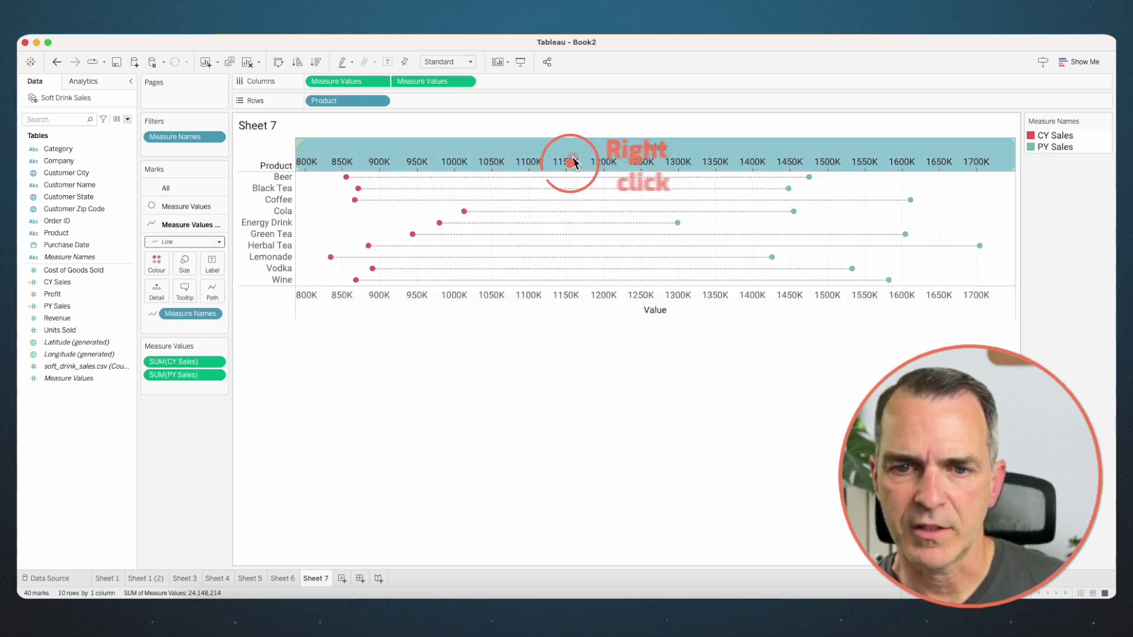
click(597, 267)
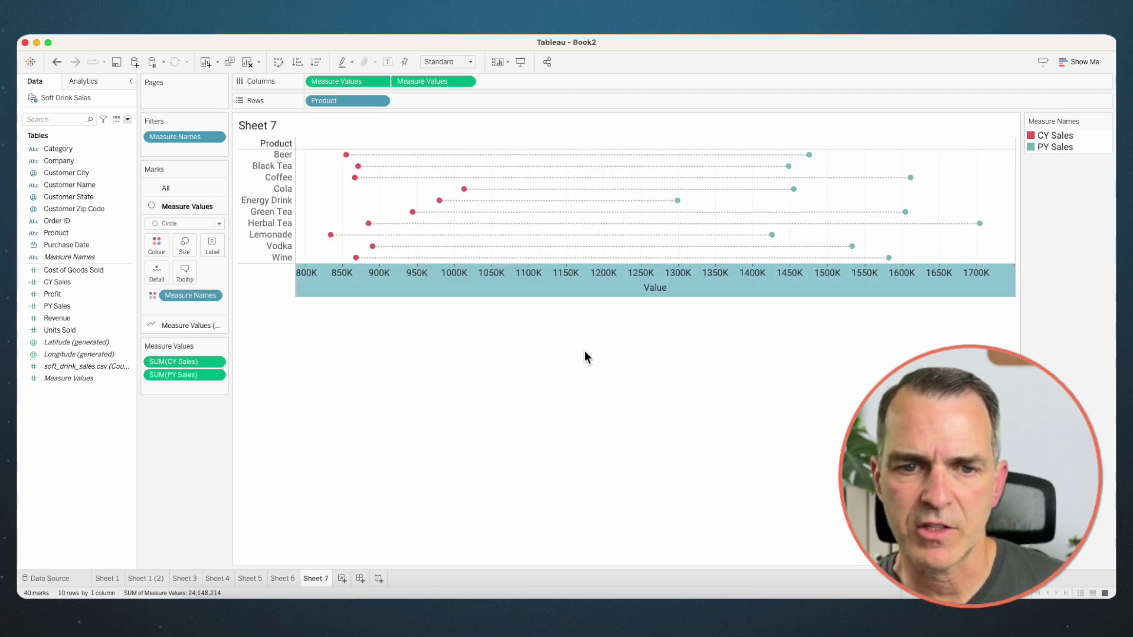
click(583, 353)
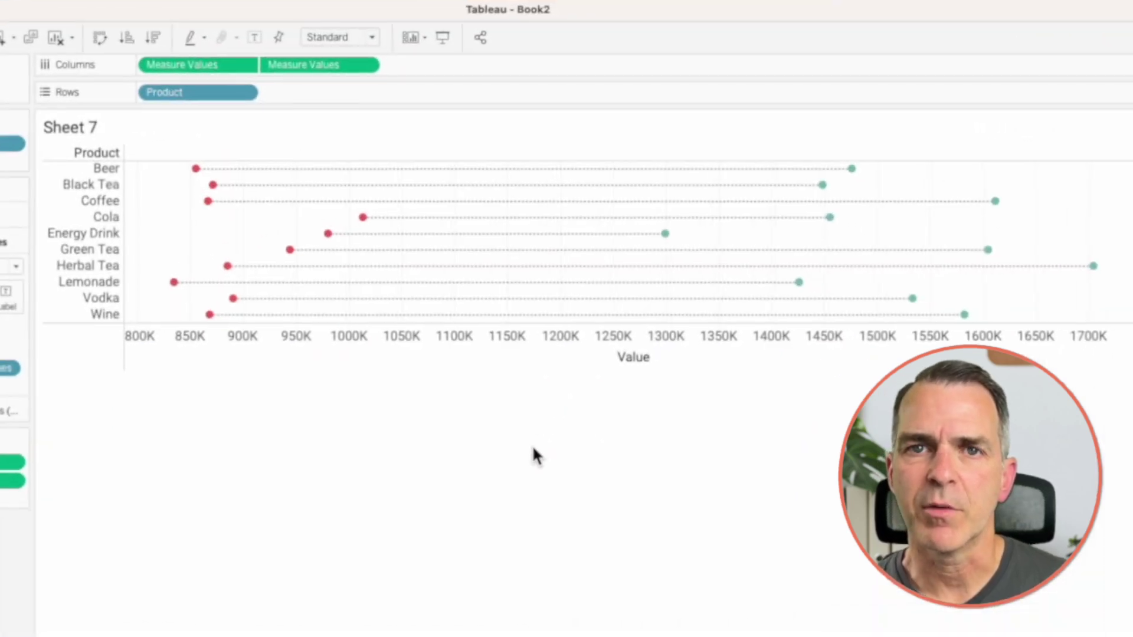
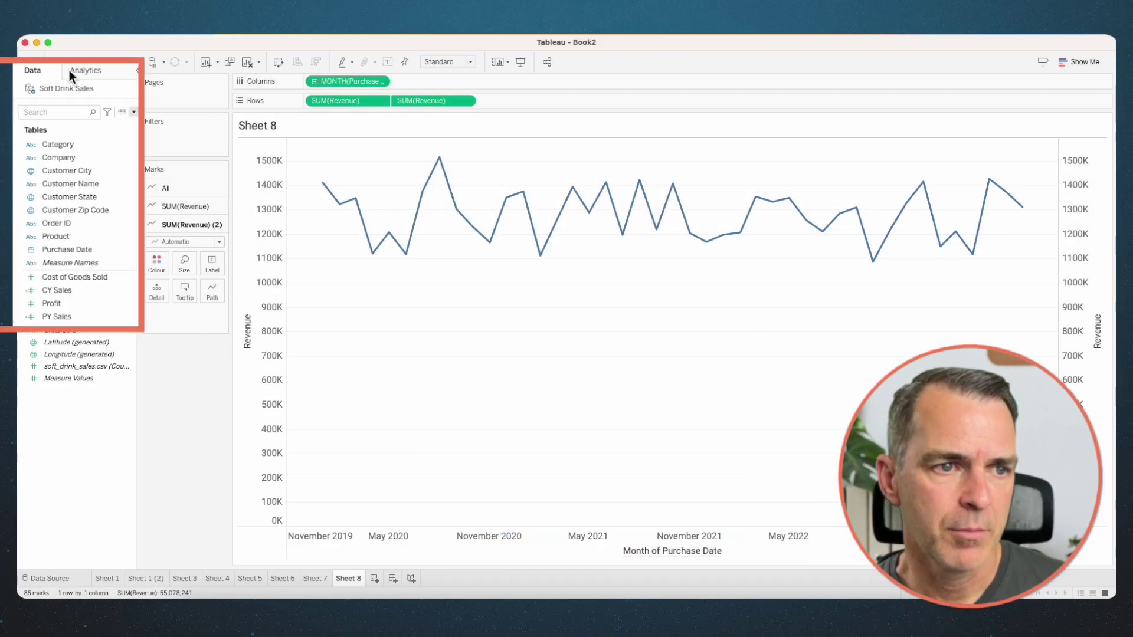
Step: Add a forecast to the monthly Revenue line chart
click(82, 81)
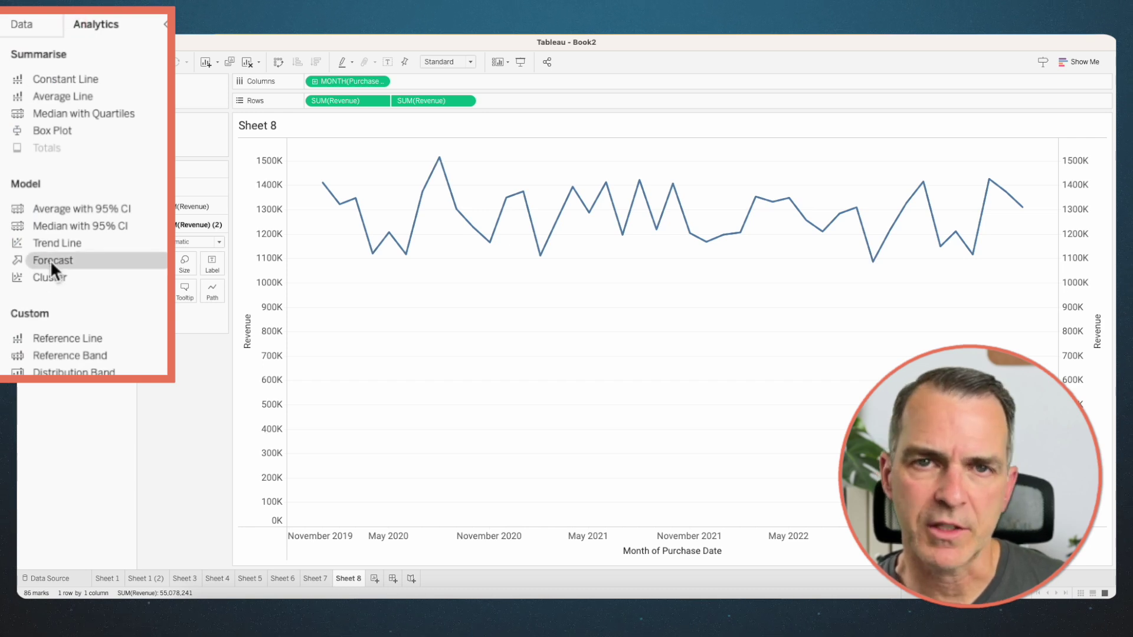
drag(51, 260, 485, 272)
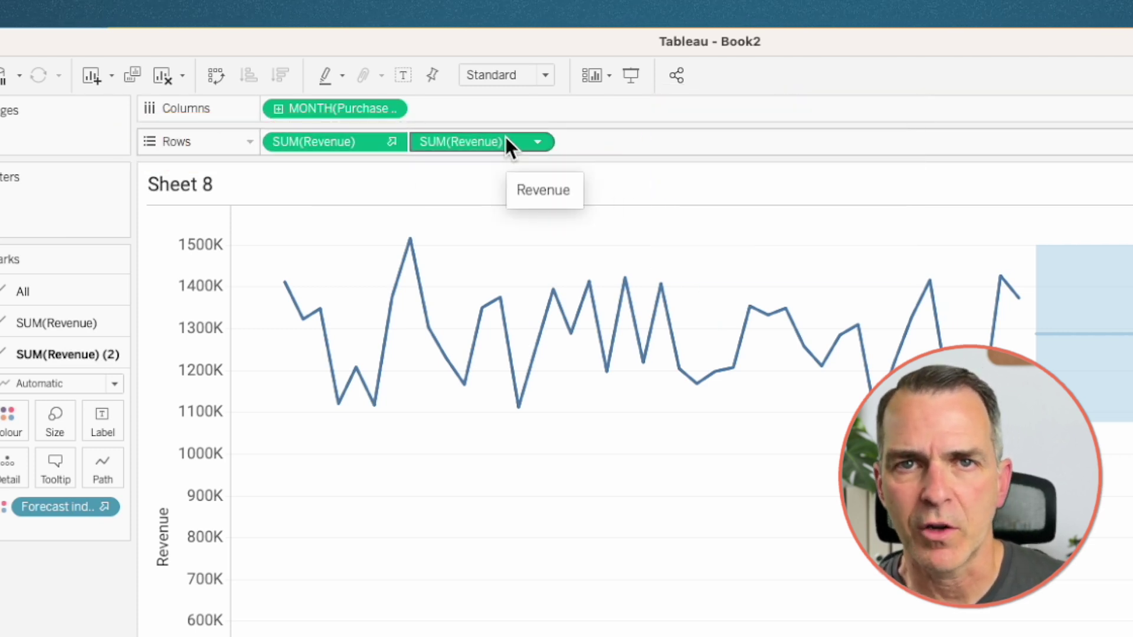
Step: Set the forecast result of the first SUM(Revenue) measure on Rows to None
click(391, 143)
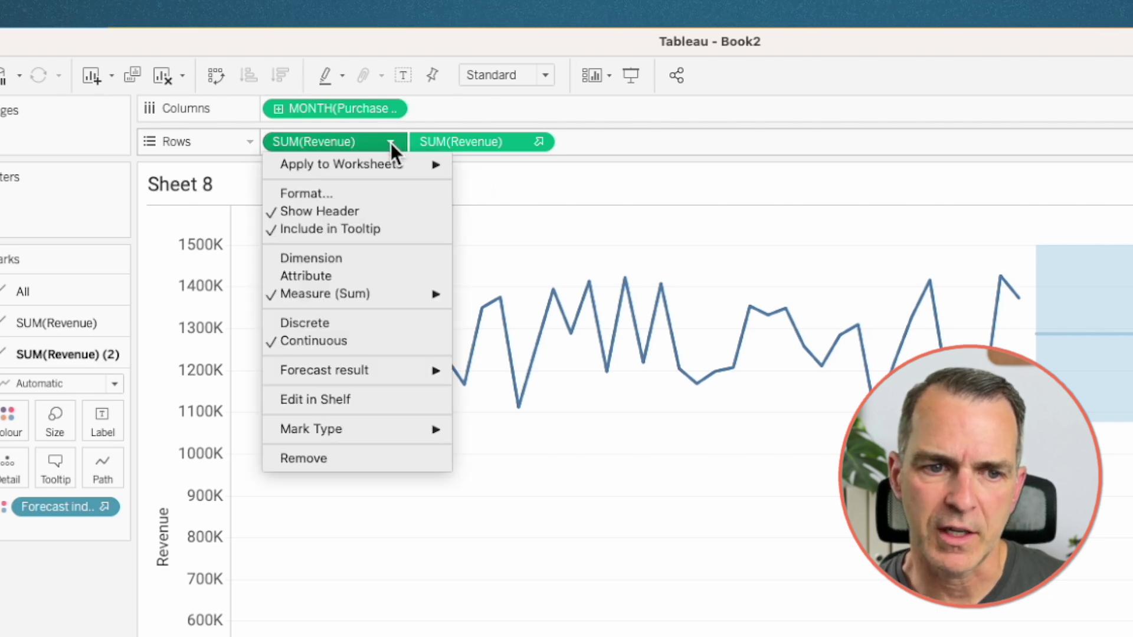
mouse_move(412, 370)
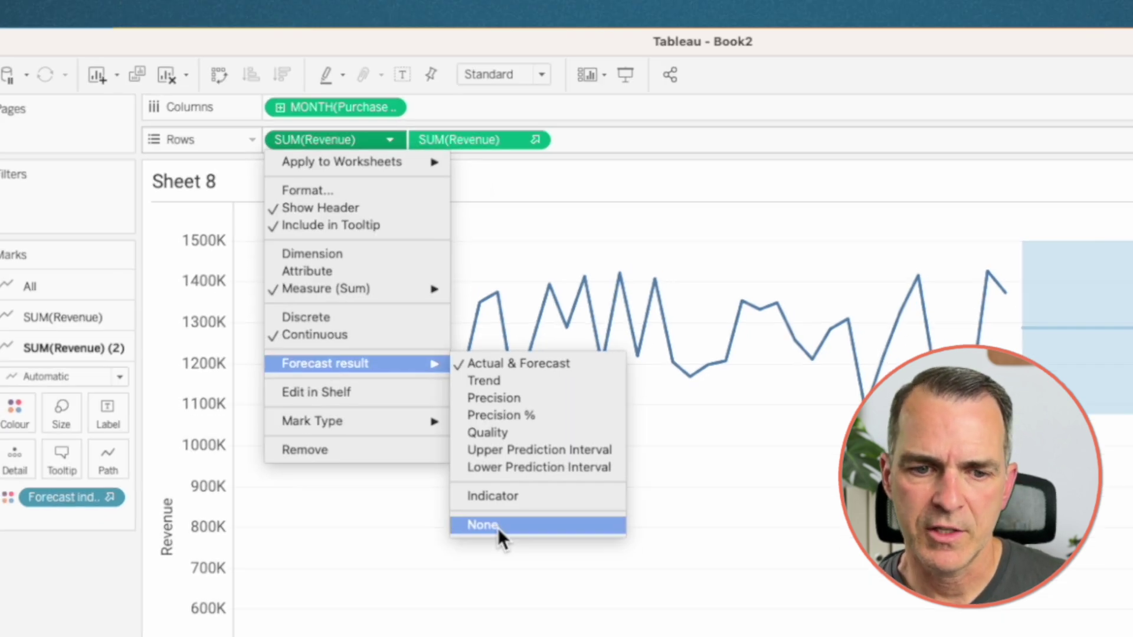
click(497, 533)
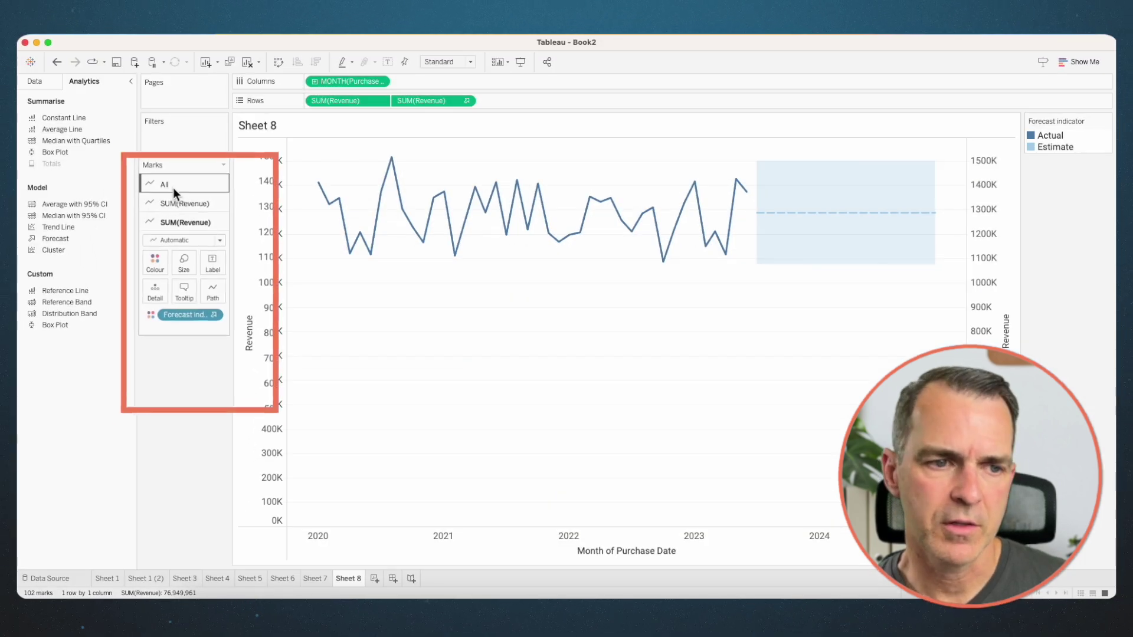
Step: Remove the Forecast indicator colour field from the marks of both SUM(Revenue) measures
click(174, 206)
mouse_move(184, 302)
mouse_down()
mouse_move(163, 422)
mouse_move(155, 409)
mouse_up()
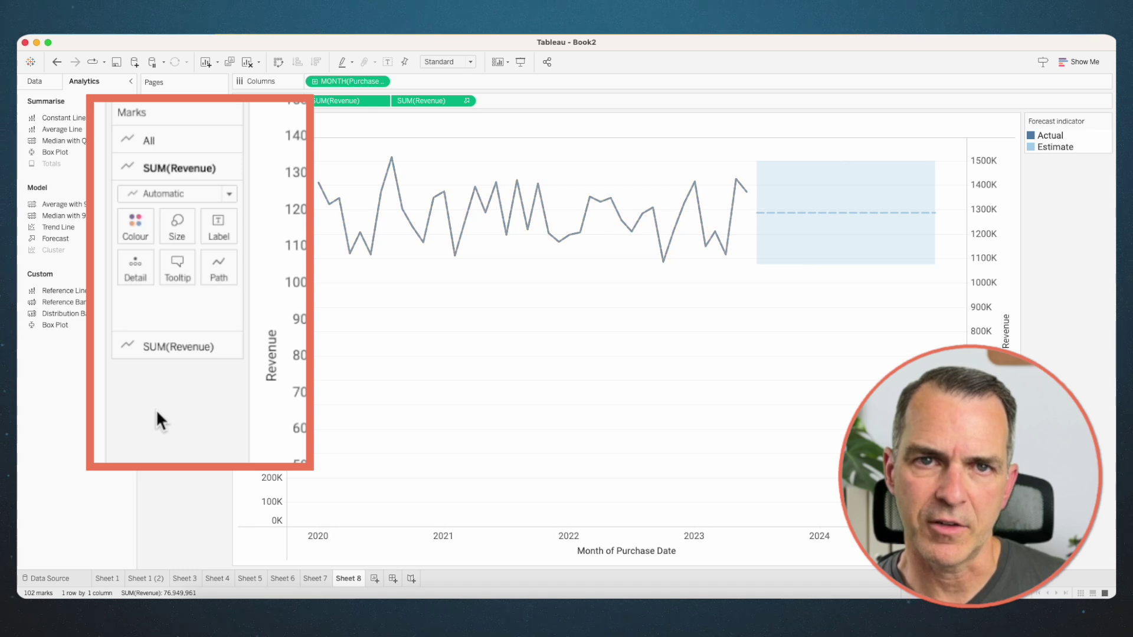
click(164, 347)
drag(169, 339, 173, 425)
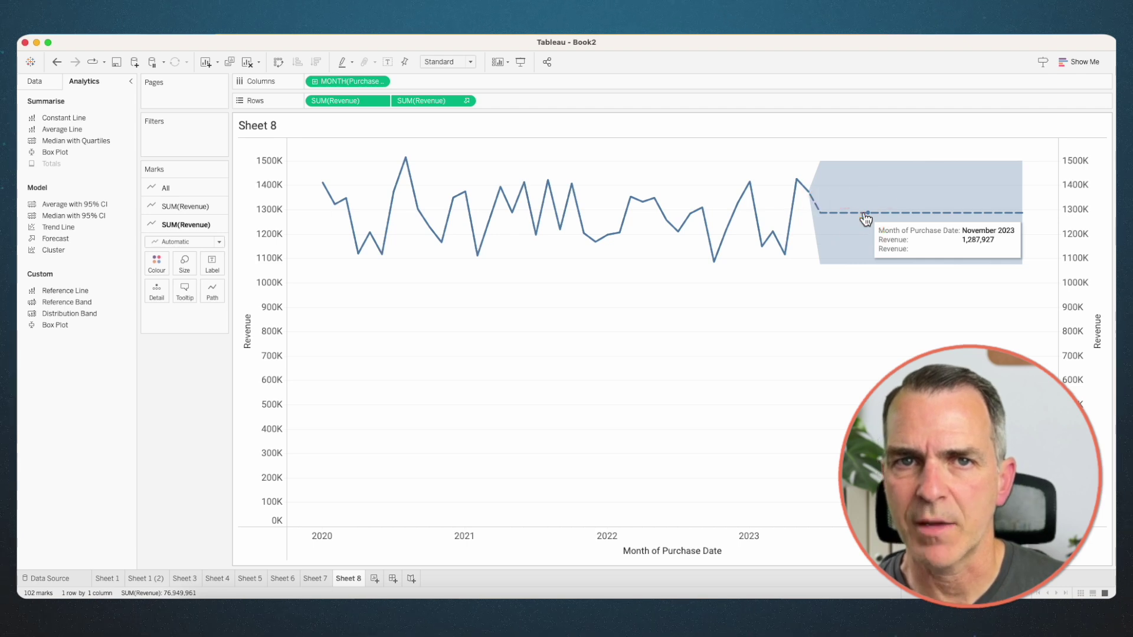
Step: Change the Revenue forecast model to Custom with an Additive season in the forecast options
right_click(865, 215)
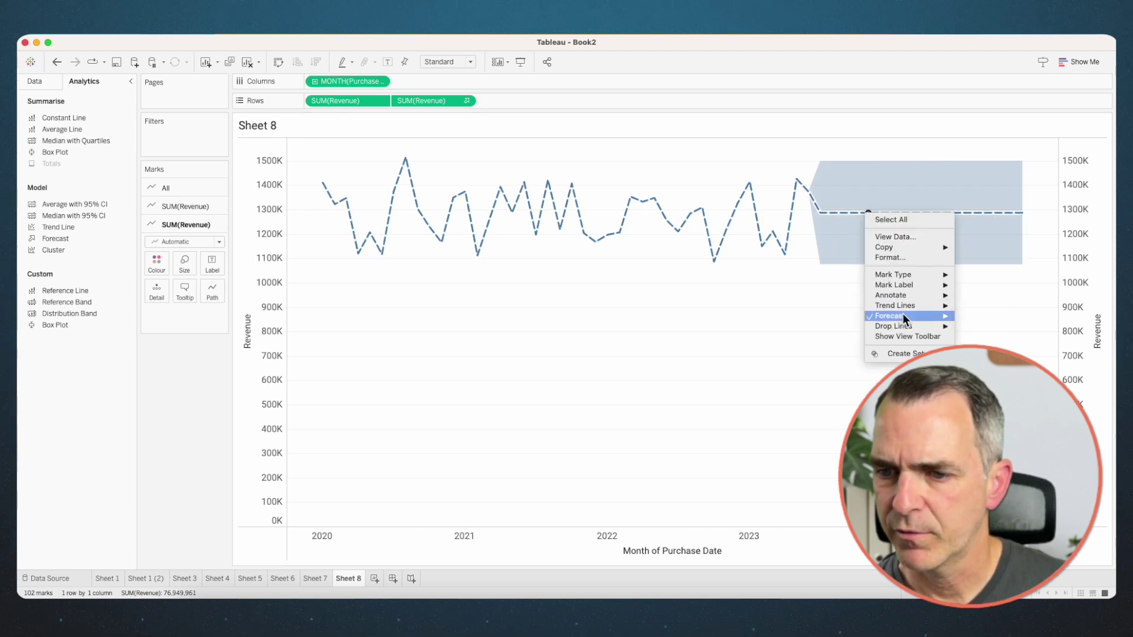
mouse_move(903, 315)
click(1000, 326)
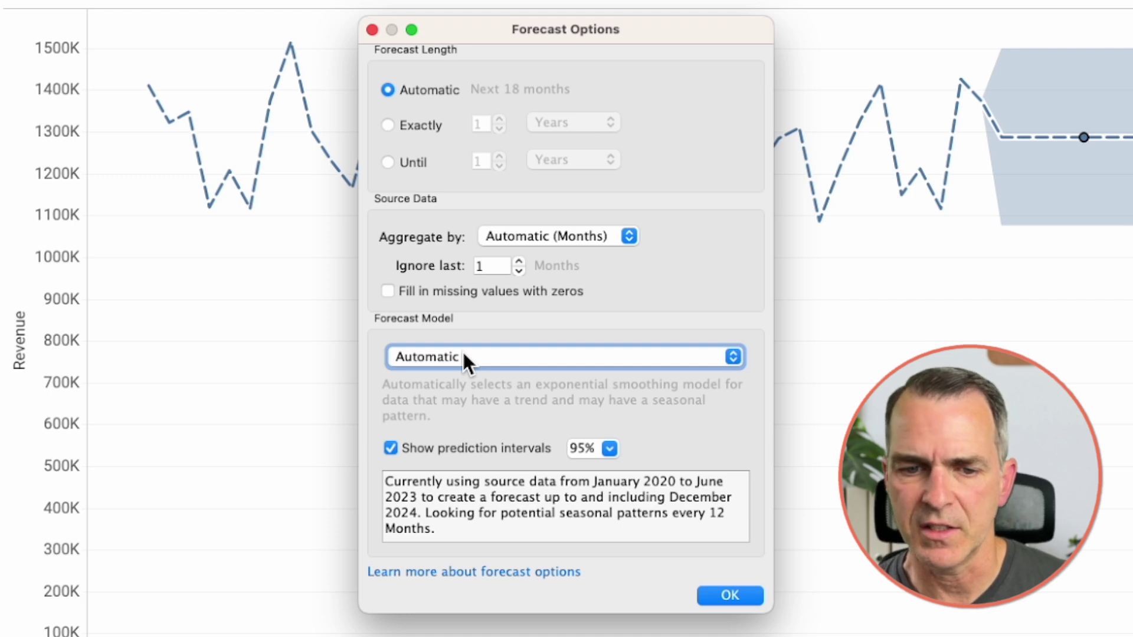
click(463, 354)
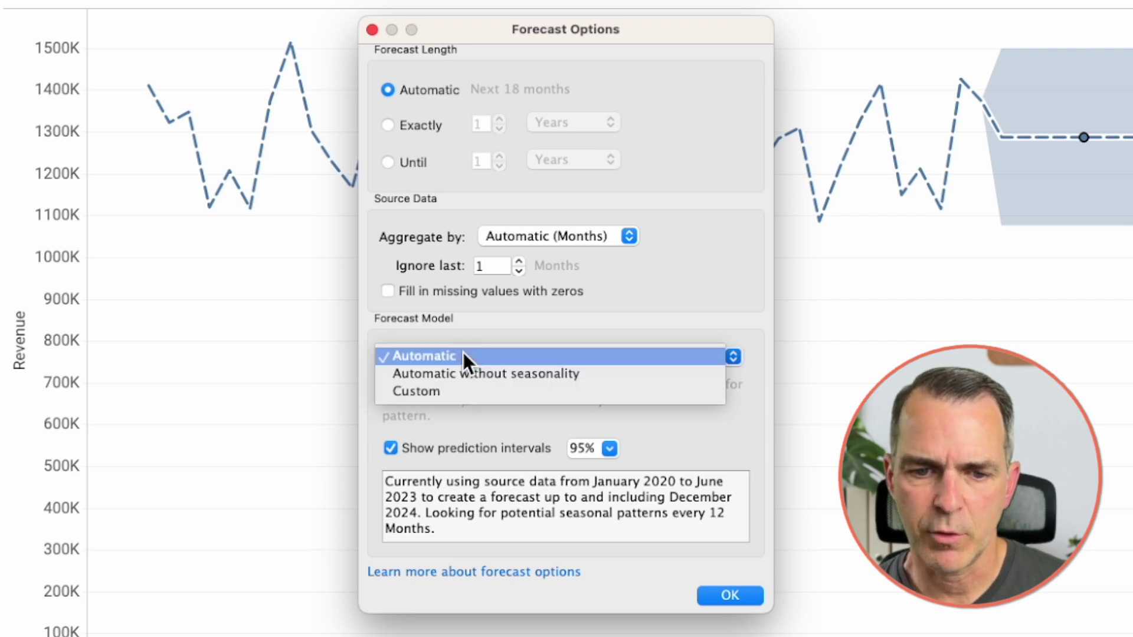
click(457, 391)
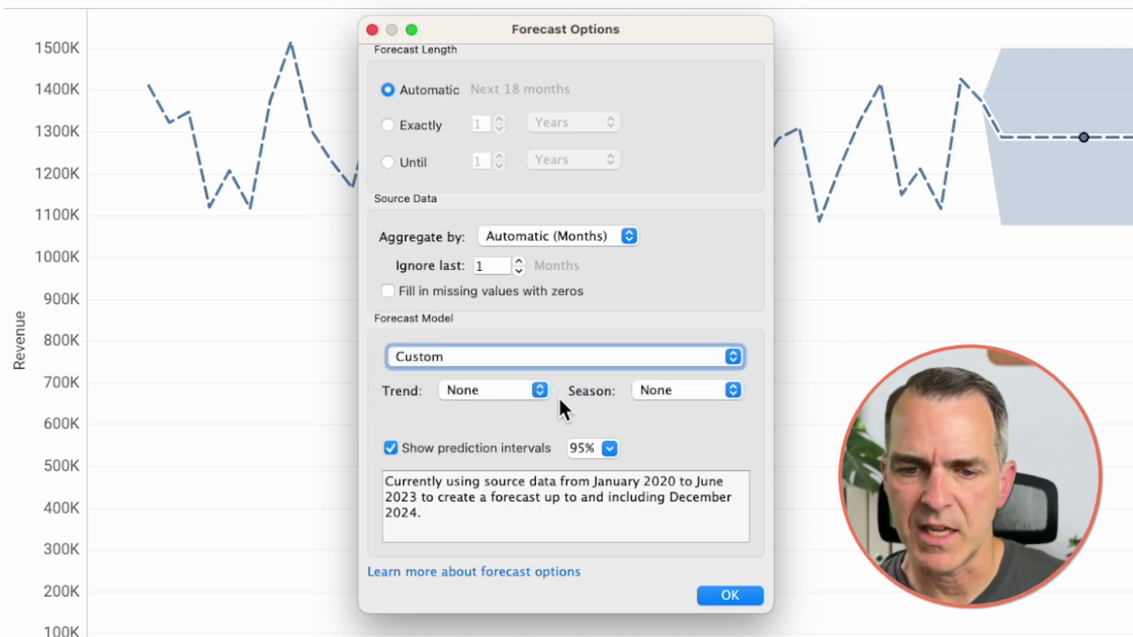
click(671, 390)
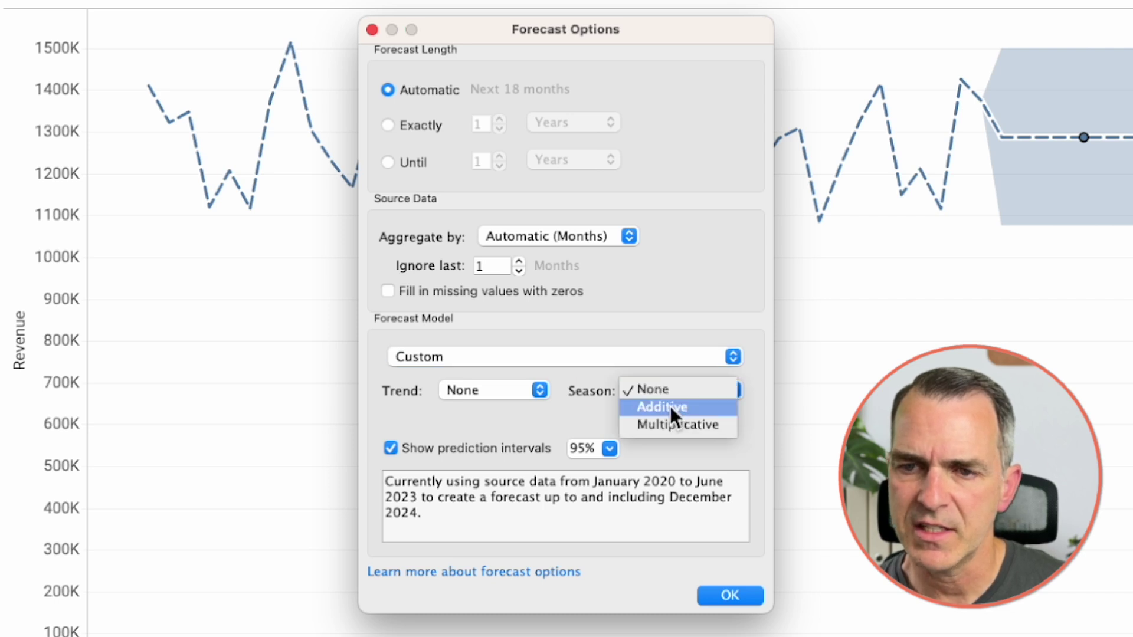
click(670, 405)
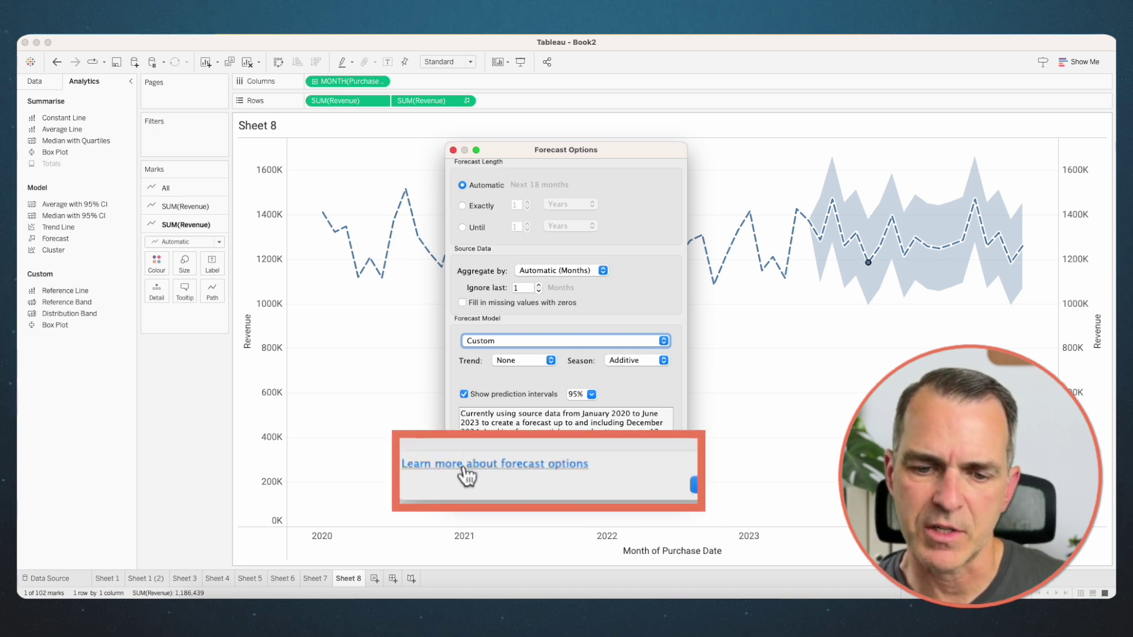
click(671, 481)
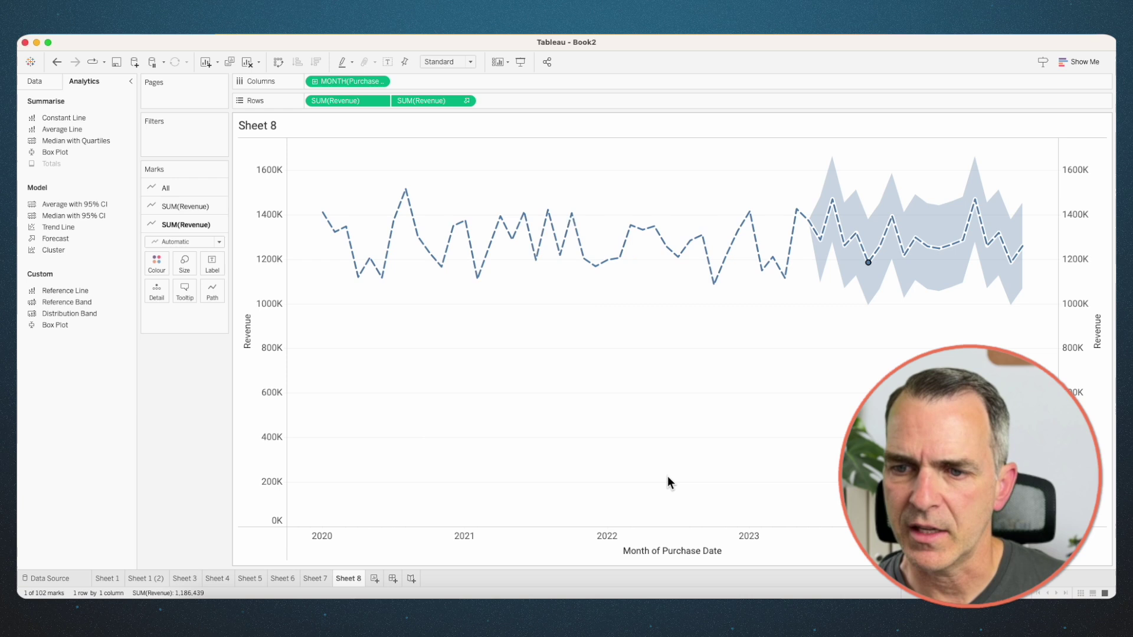
click(898, 363)
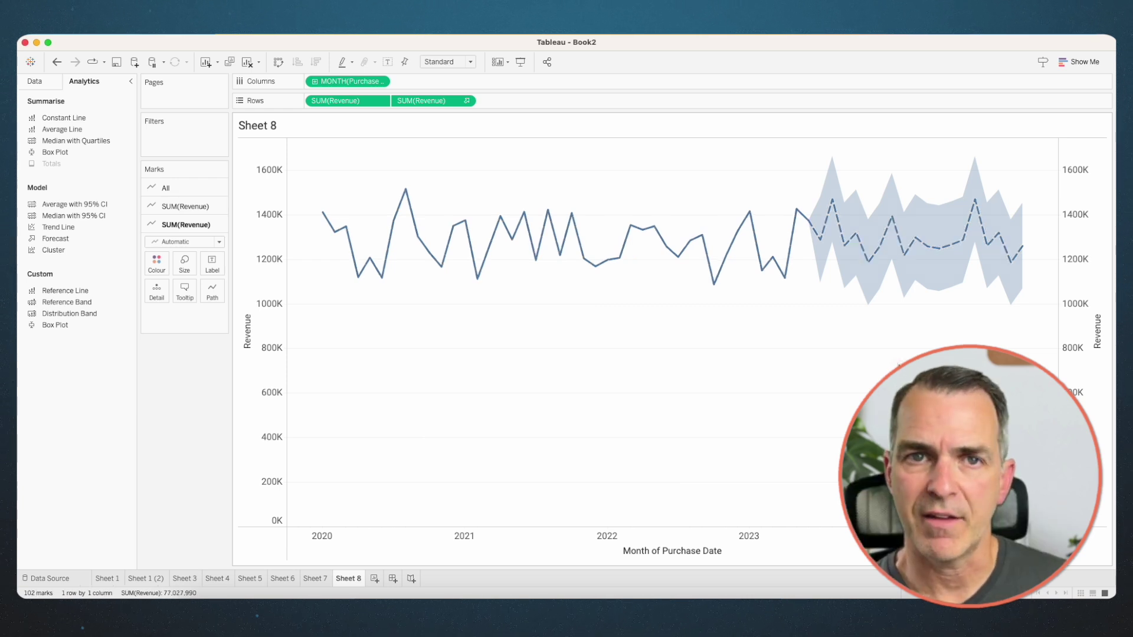